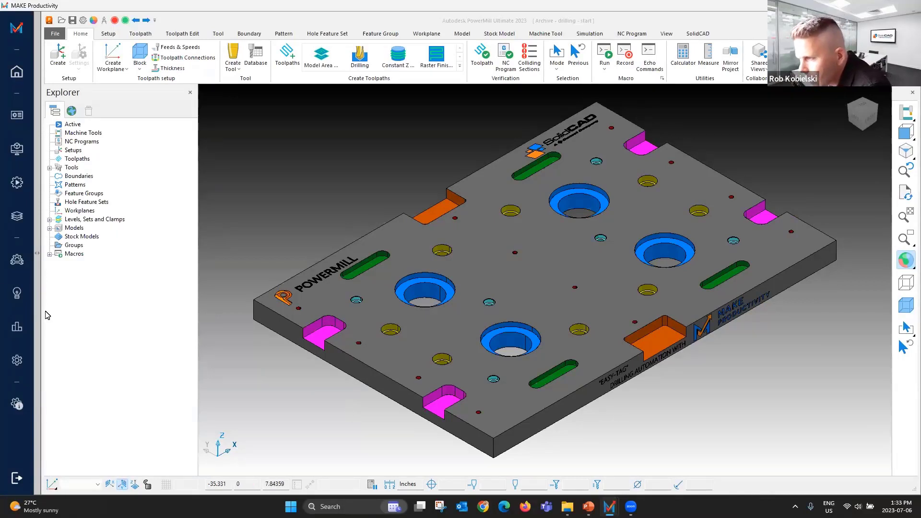
Open the 2D Automation programming tool and move its drilling automation window clear of the model
click(17, 260)
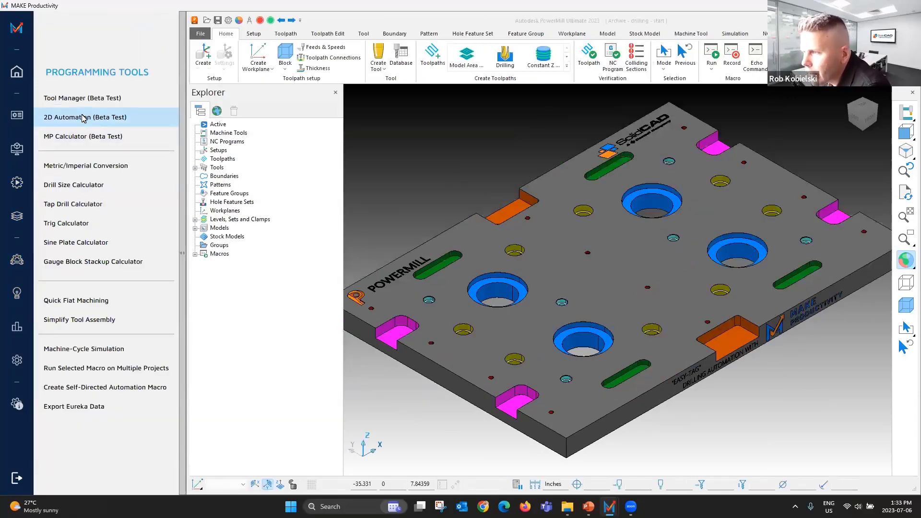
click(84, 118)
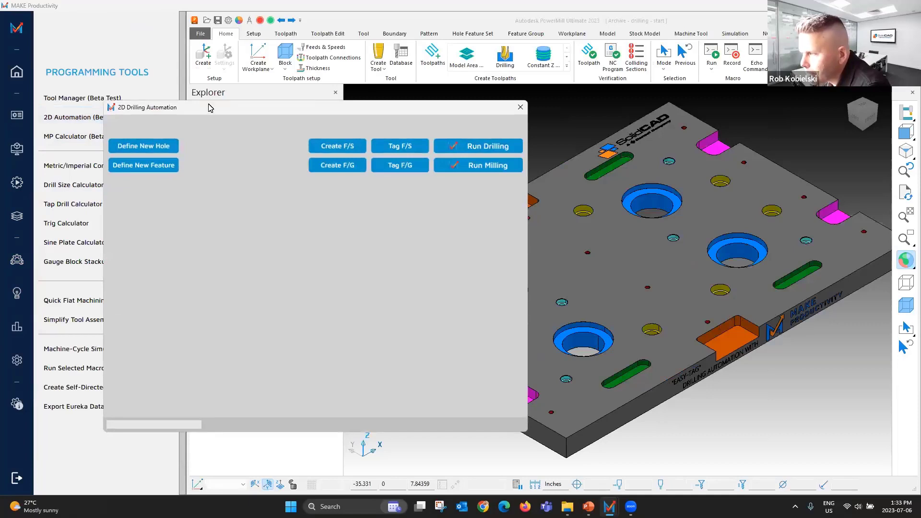
drag(229, 111, 253, 120)
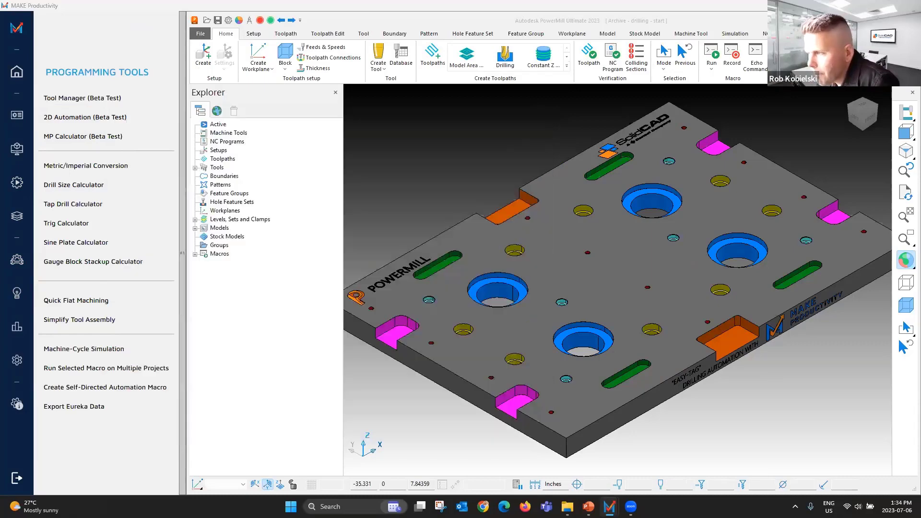
click(181, 176)
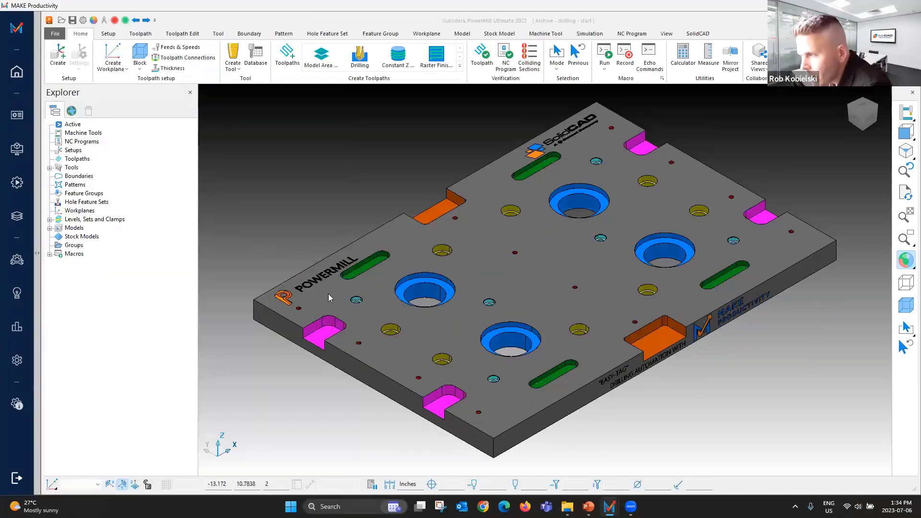
Check the project's tool list, and create hole features from all surfaces of the plate model
click(50, 168)
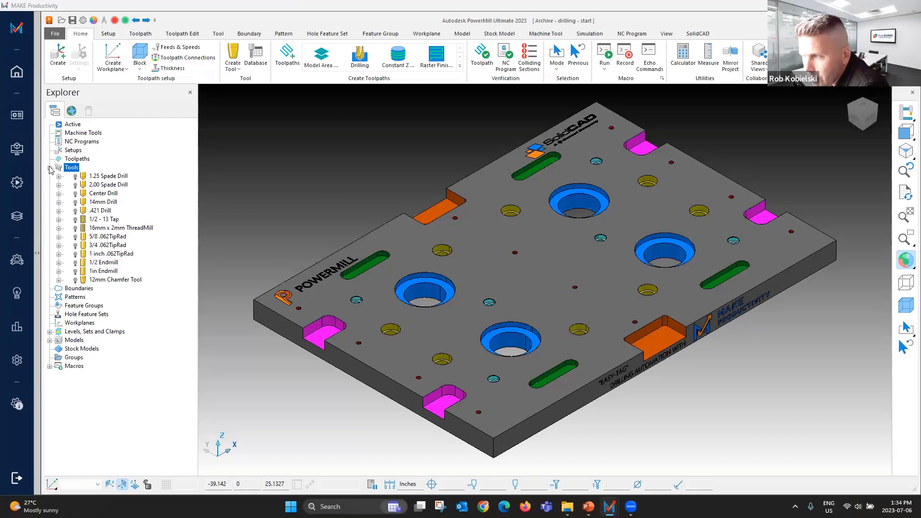
click(50, 168)
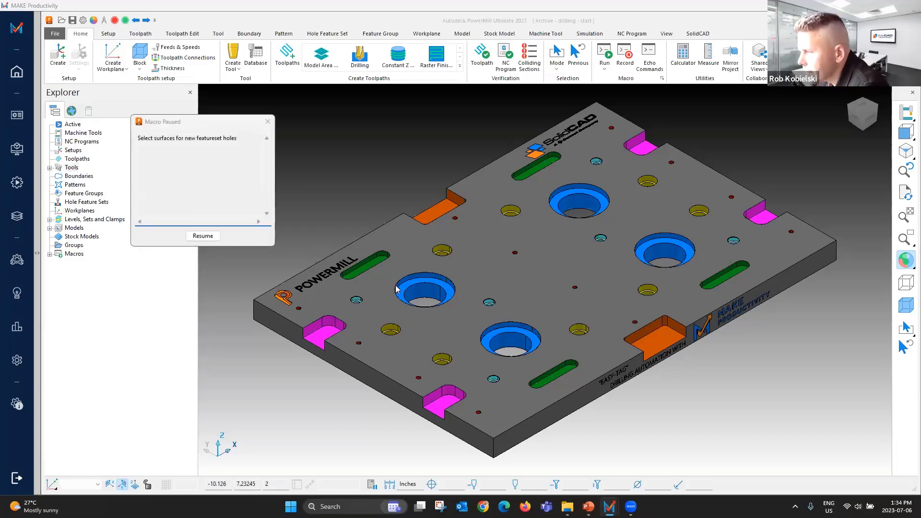
drag(289, 153, 691, 402)
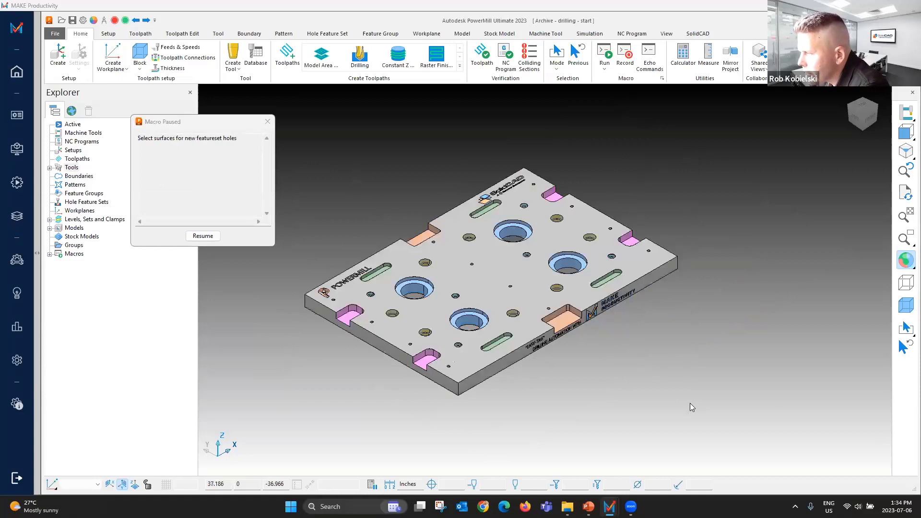
click(203, 235)
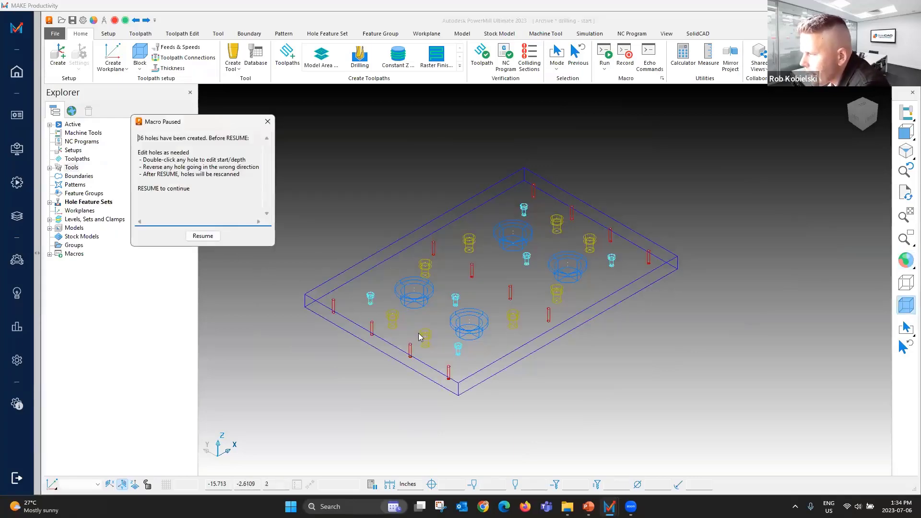
Try extending the front large counterbored hole's depth well below the plate's underside
scroll(418, 336, up, 2)
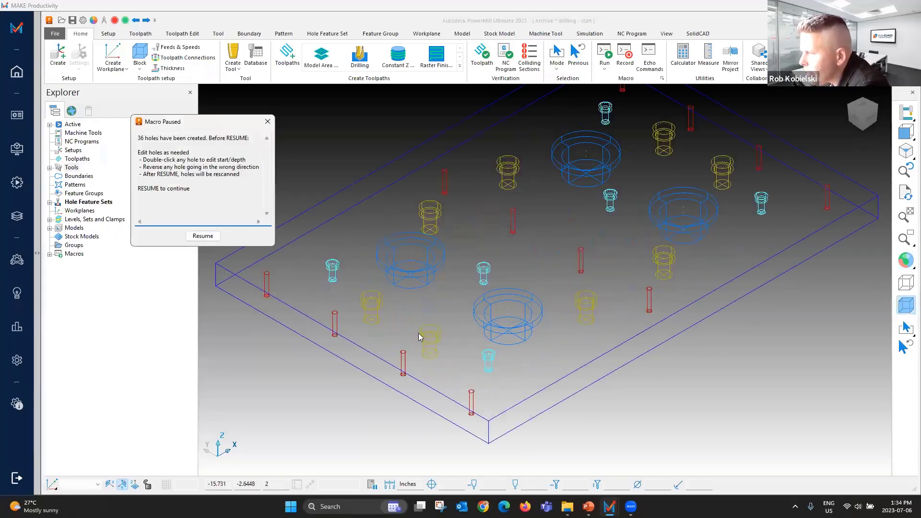
double_click(506, 305)
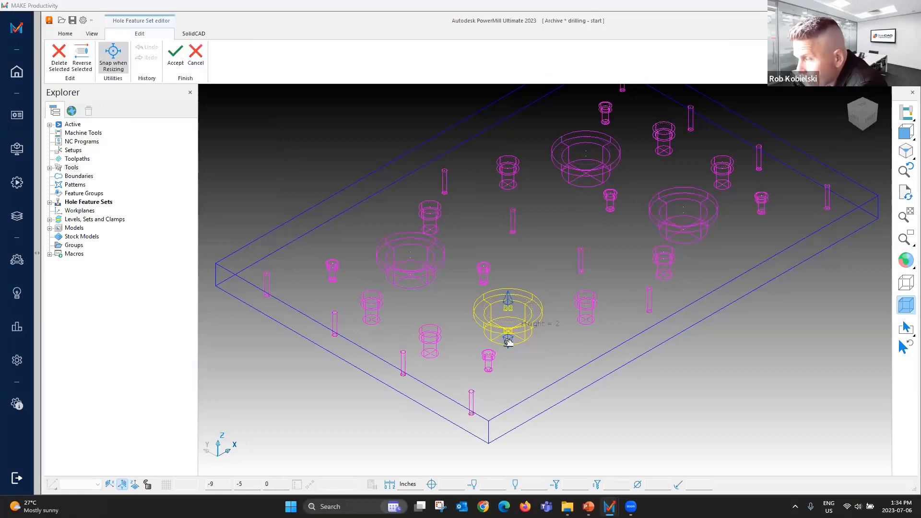
drag(509, 341, 508, 398)
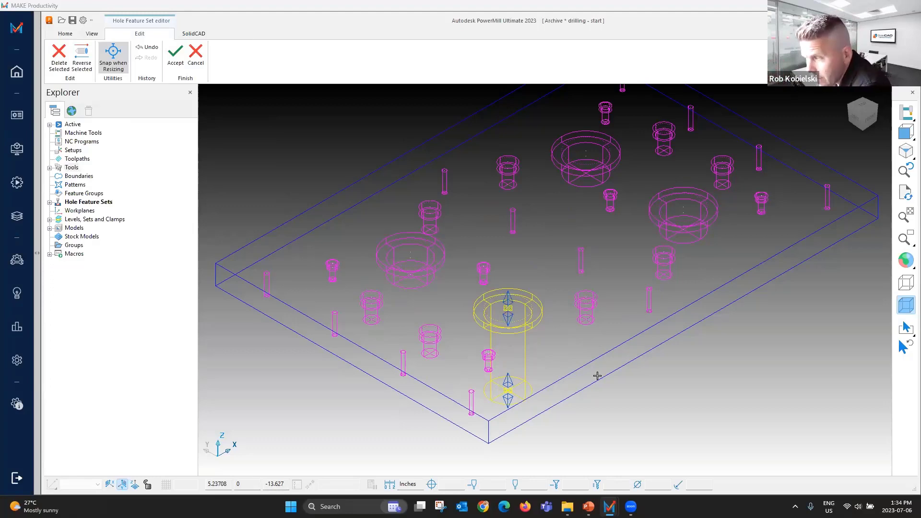
click(201, 54)
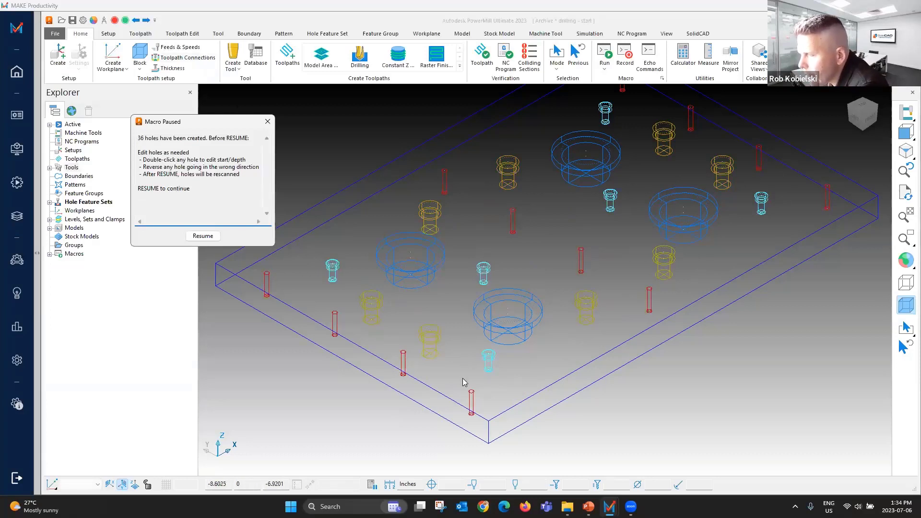
Finish creating the untagged hole feature set and list the project's hole feature sets
click(200, 235)
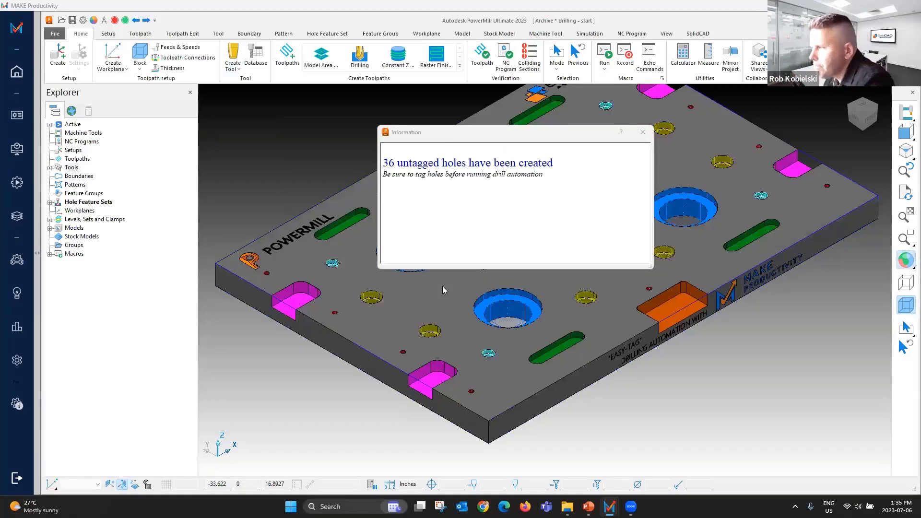
click(50, 203)
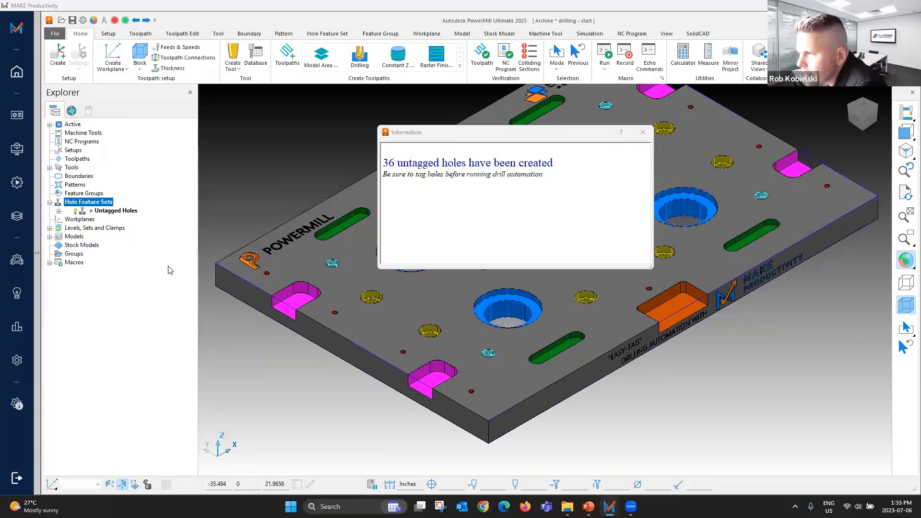
click(646, 137)
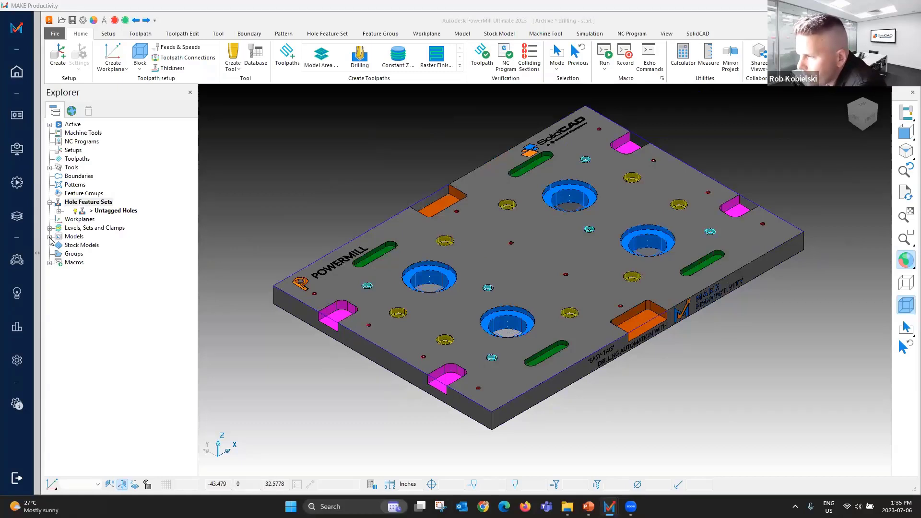
Tag the holes for drilling automation using the 3x hole tag preference
click(115, 260)
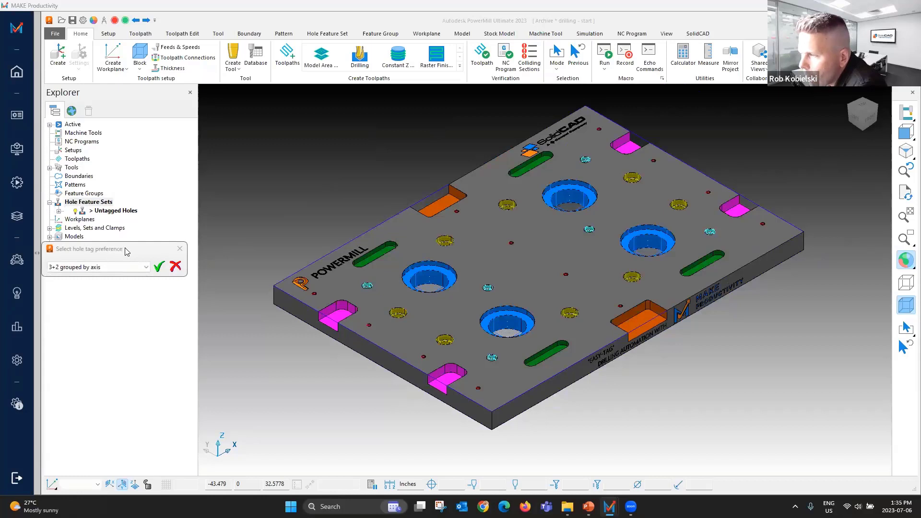
click(115, 268)
click(109, 286)
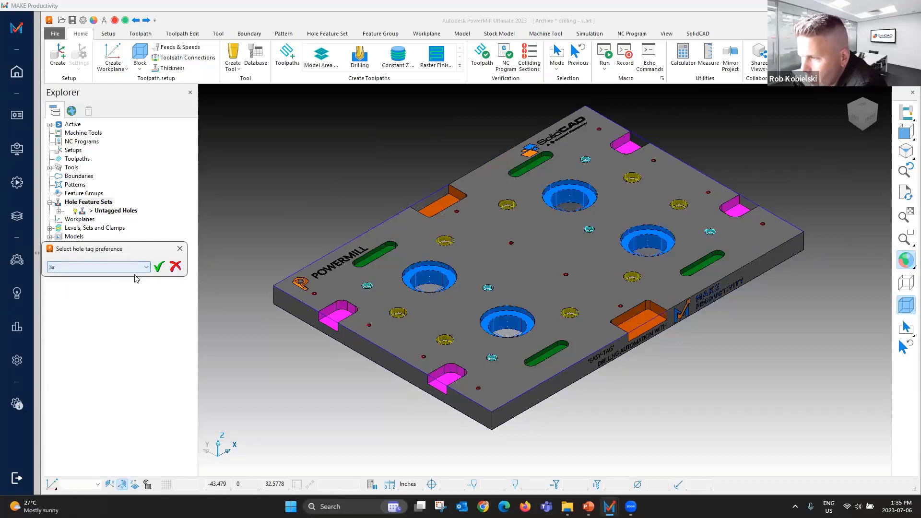
click(160, 267)
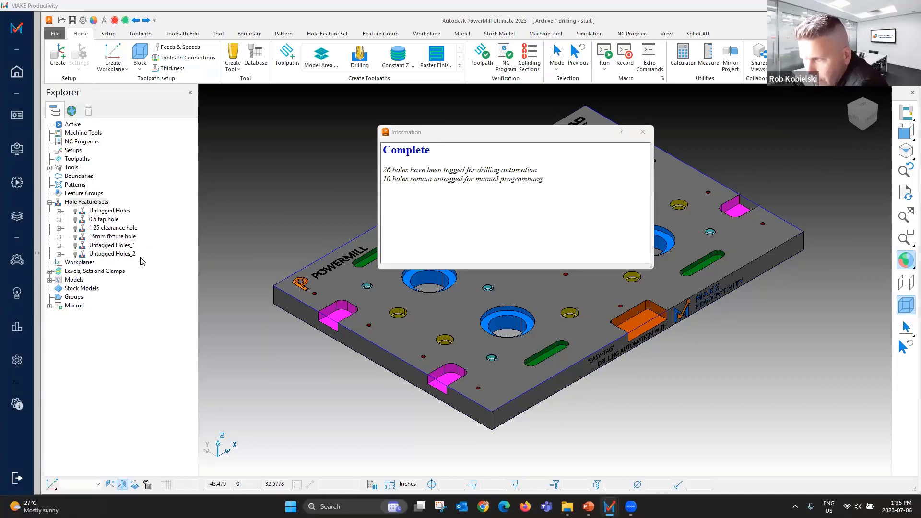
click(644, 133)
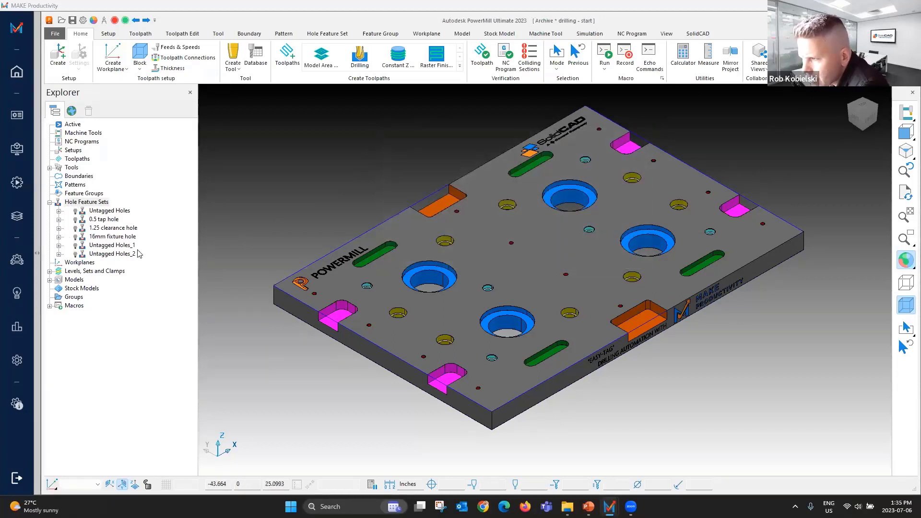
Hide the model shading and inspect the 0.5 tap hole, 16mm fixture hole, Untagged Holes_1 and Untagged Holes_2 sets individually
click(900, 261)
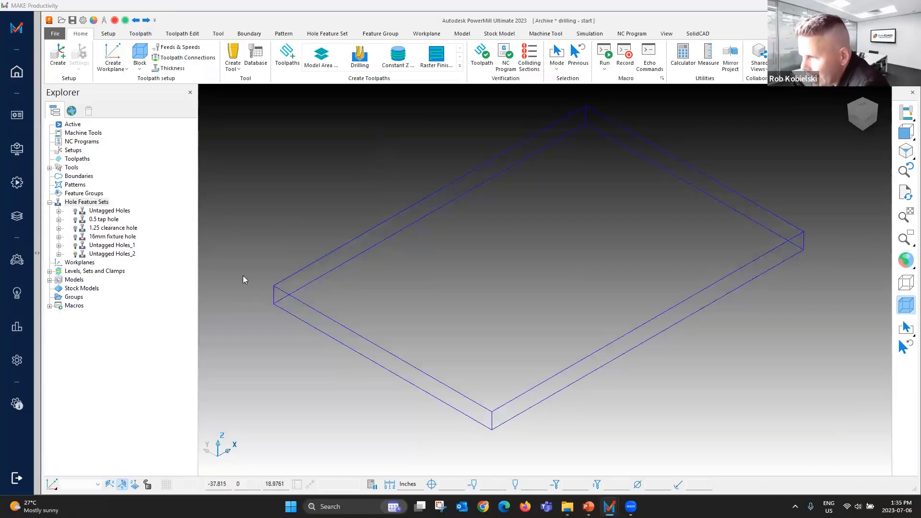
double_click(81, 221)
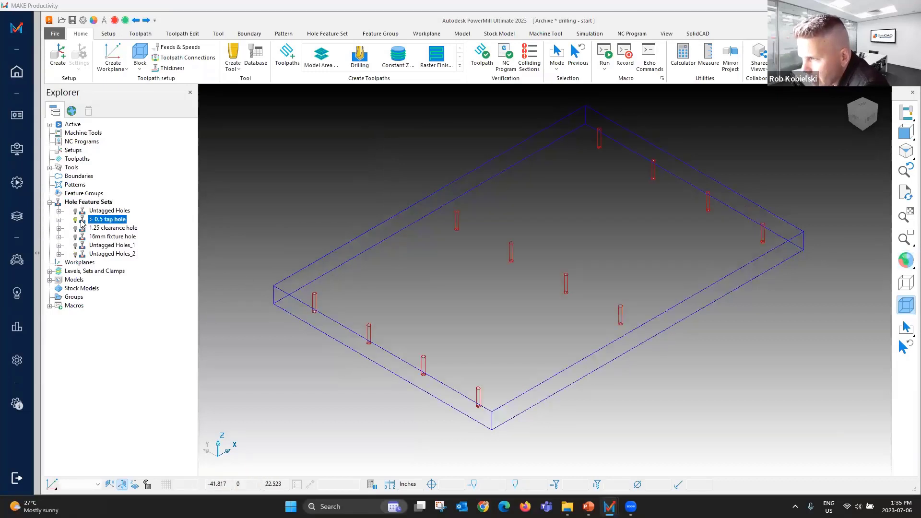
double_click(81, 238)
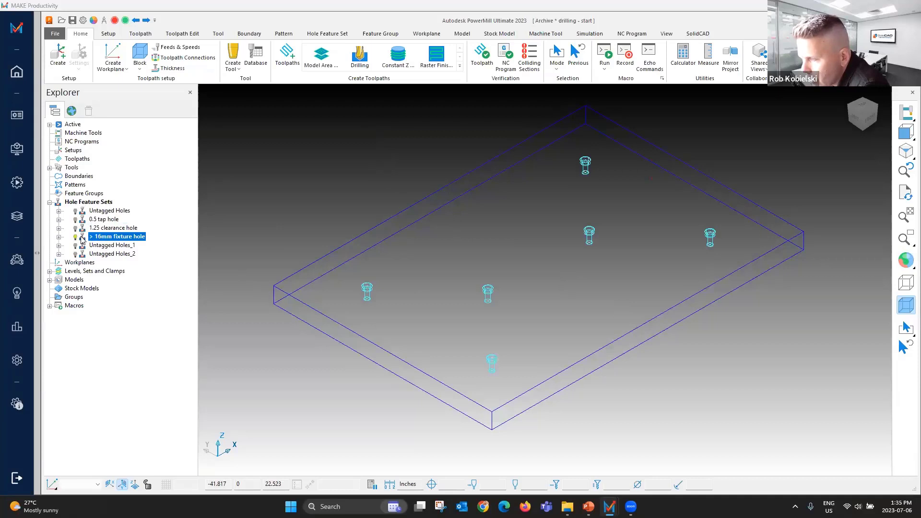
double_click(82, 246)
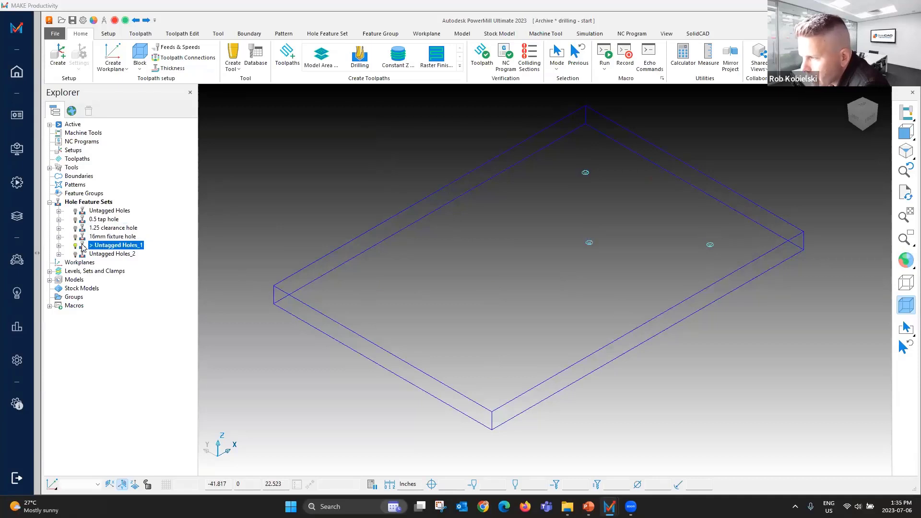
double_click(82, 256)
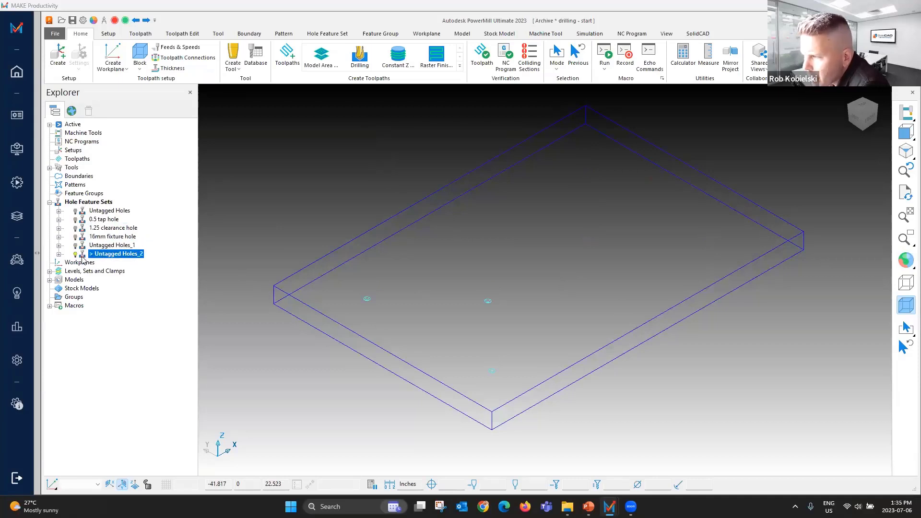
Delete the Untagged Holes_1 and Untagged Holes_2 hole feature sets
ctrl+click(84, 247)
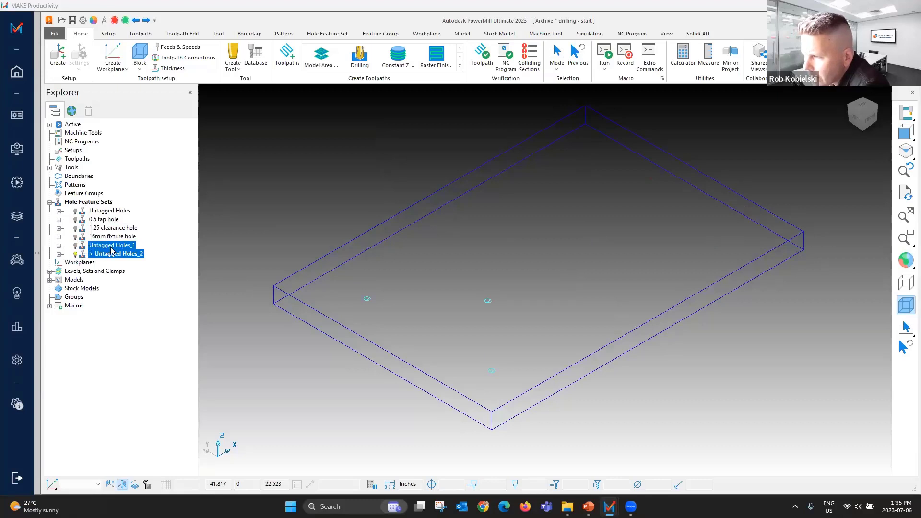
right_click(111, 250)
click(168, 320)
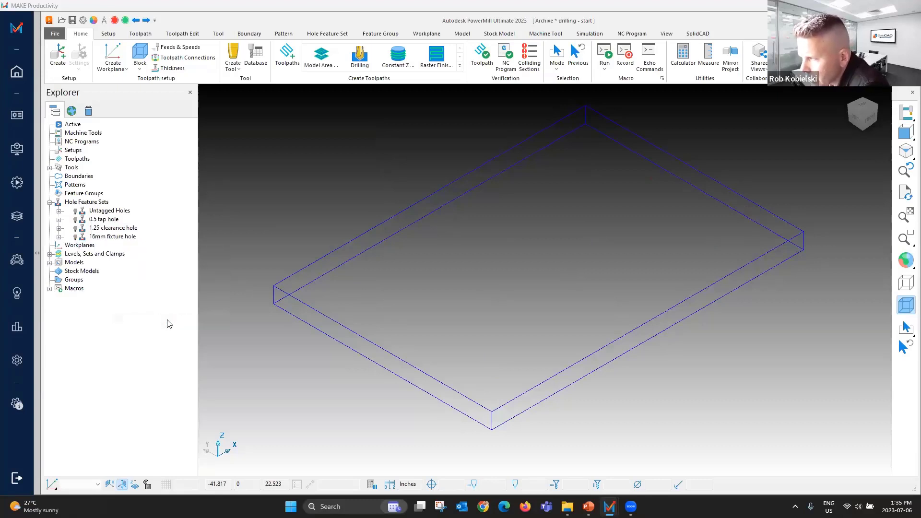
Inspect the holes in the Untagged Holes set, deactivate the set and restore the model shading
click(83, 212)
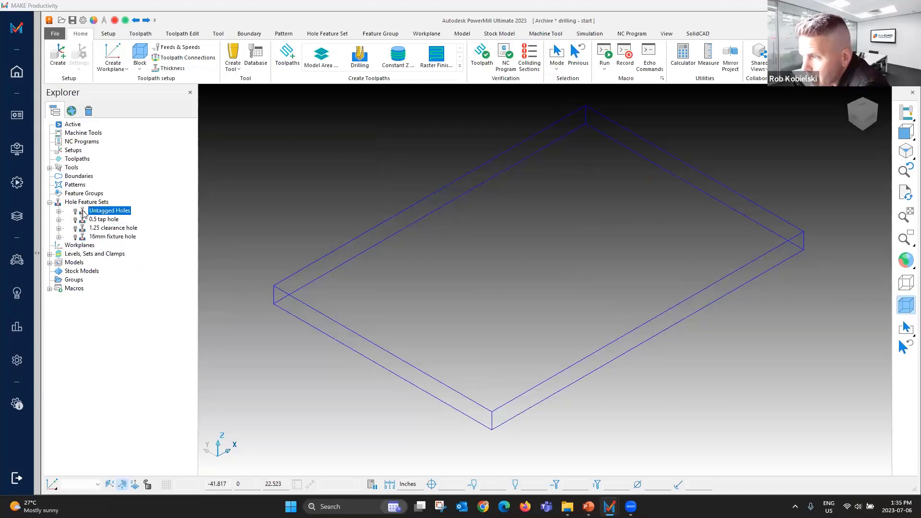
double_click(84, 213)
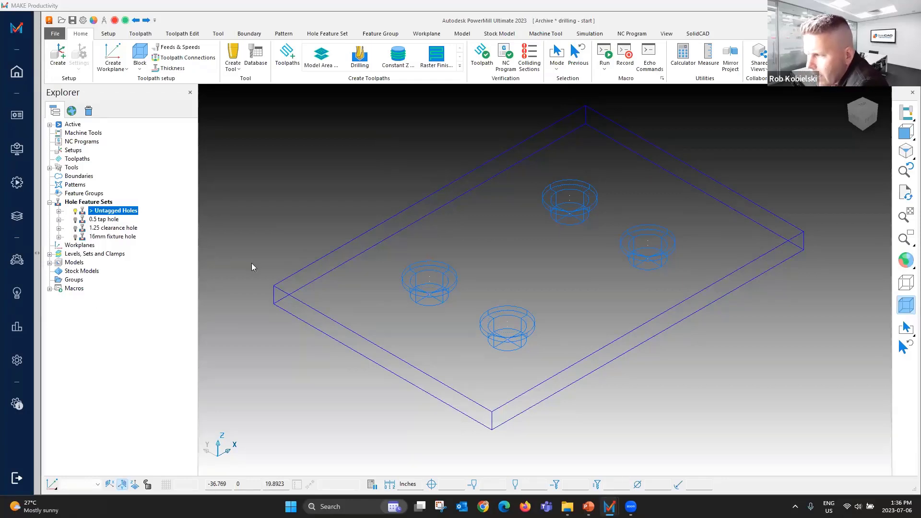
click(82, 212)
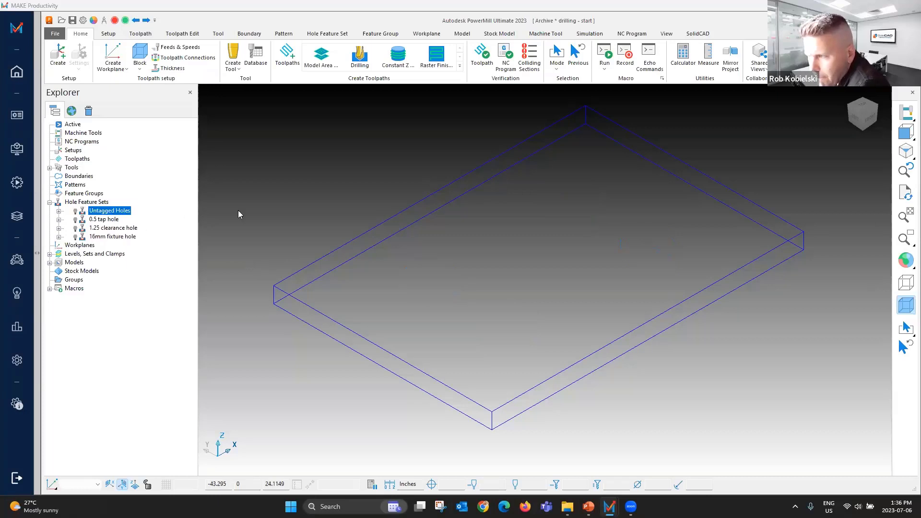
click(907, 267)
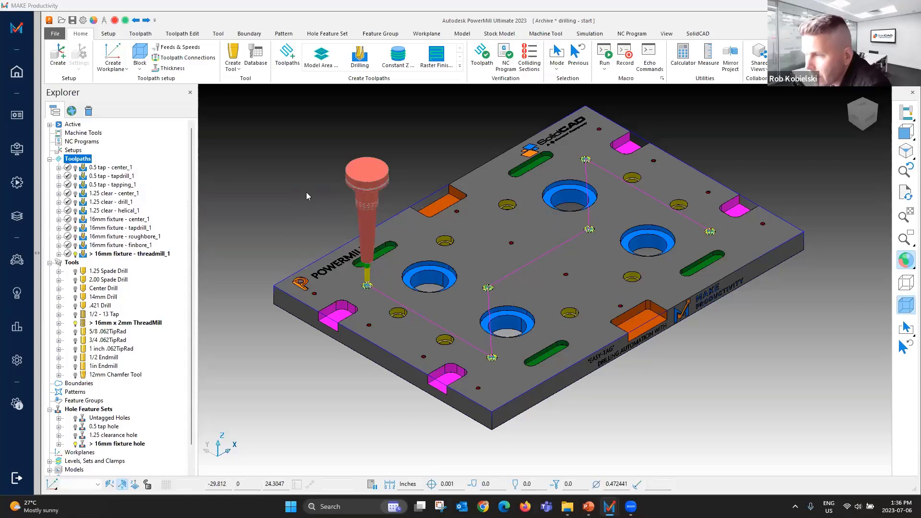
Run a ViewMill simulation of all toolpaths from 0.5 tap - center_1 through 16mm fixture - threadmill_1
click(117, 168)
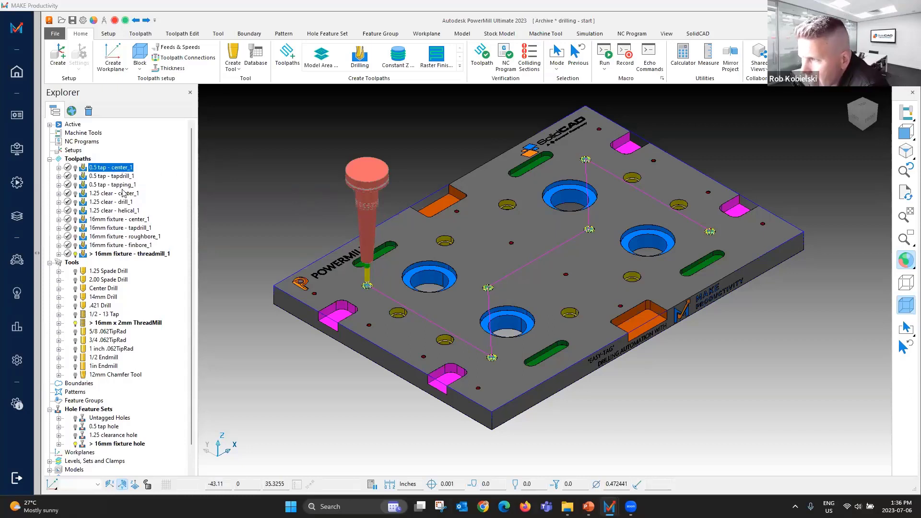
shift+click(123, 254)
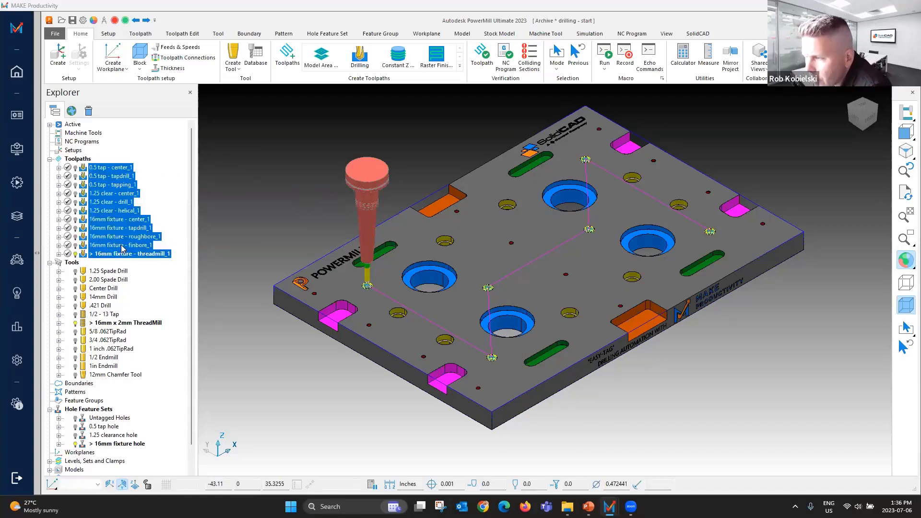
right_click(124, 255)
mouse_move(202, 380)
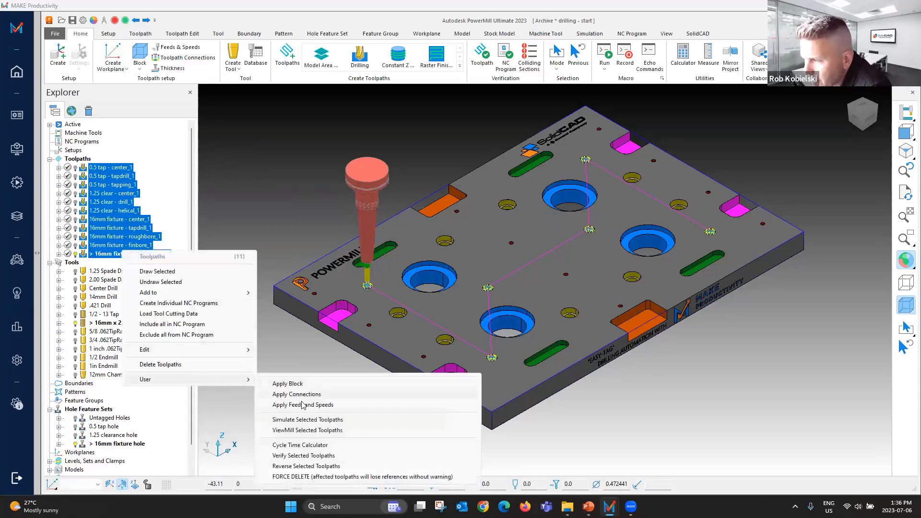
click(307, 430)
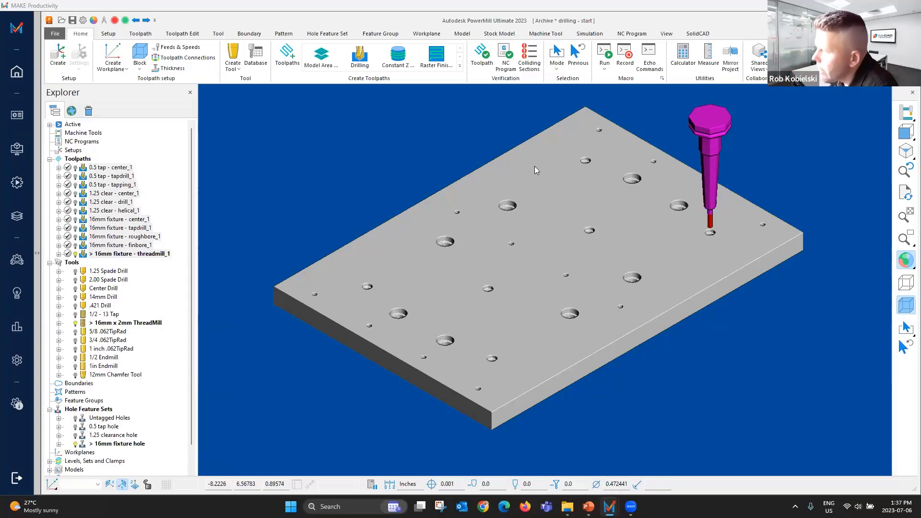
Set the ViewMill display mode to No image to bring back the coloured plate model
click(591, 37)
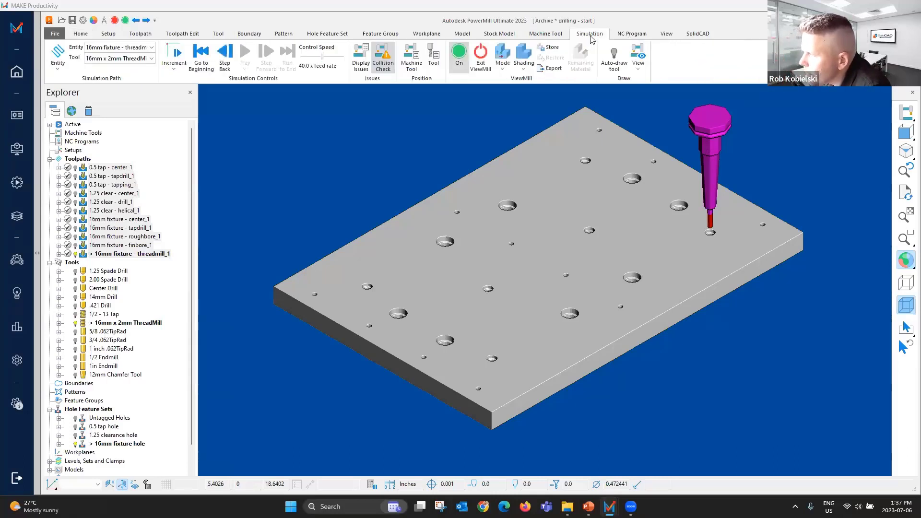
click(503, 60)
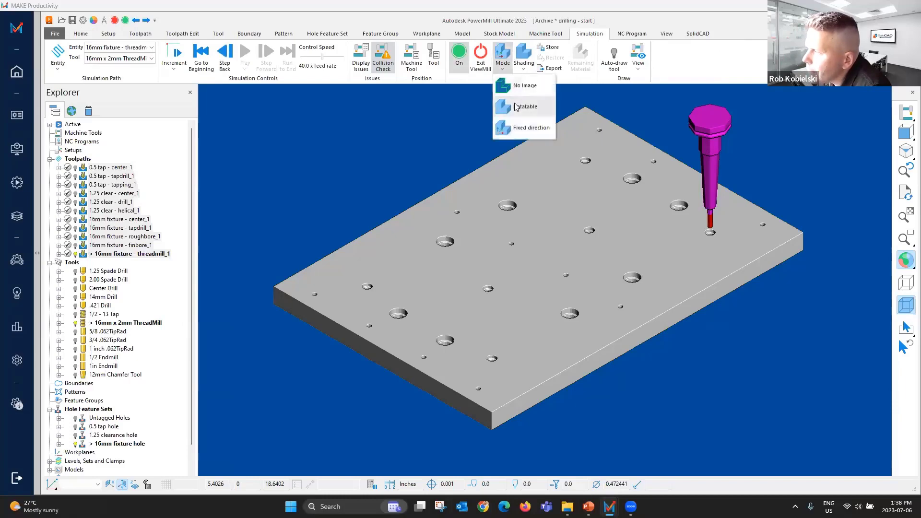
click(519, 87)
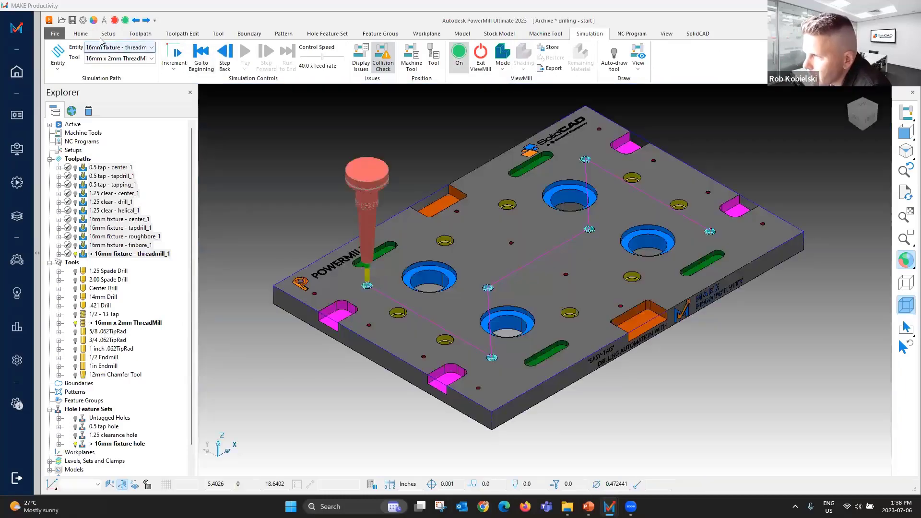
click(80, 34)
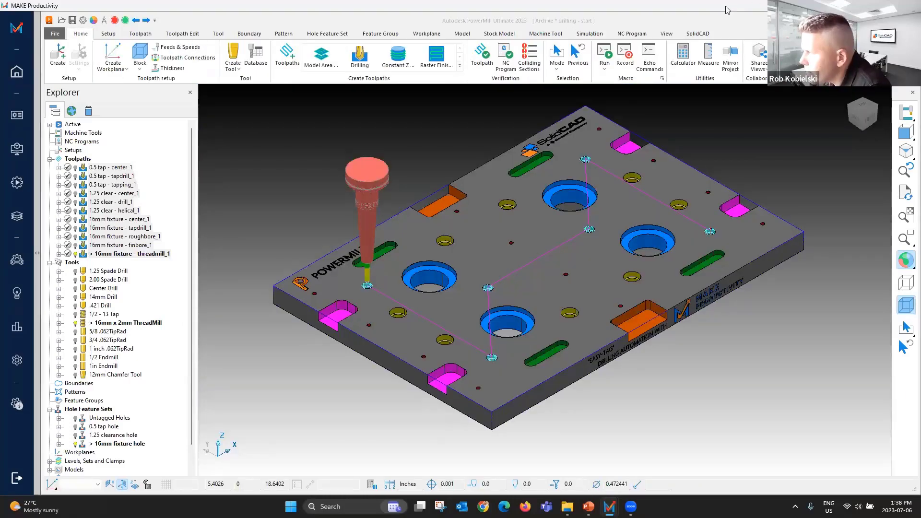
Switch to the MAKE Productivity window with the 3.5 GB hole project and examine its stepped hole model
drag(726, 6, 0, 5)
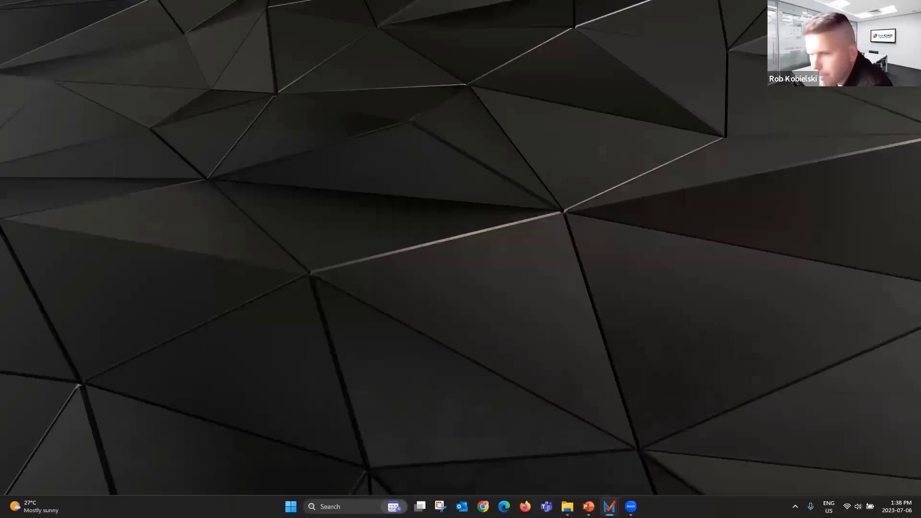
mouse_move(609, 506)
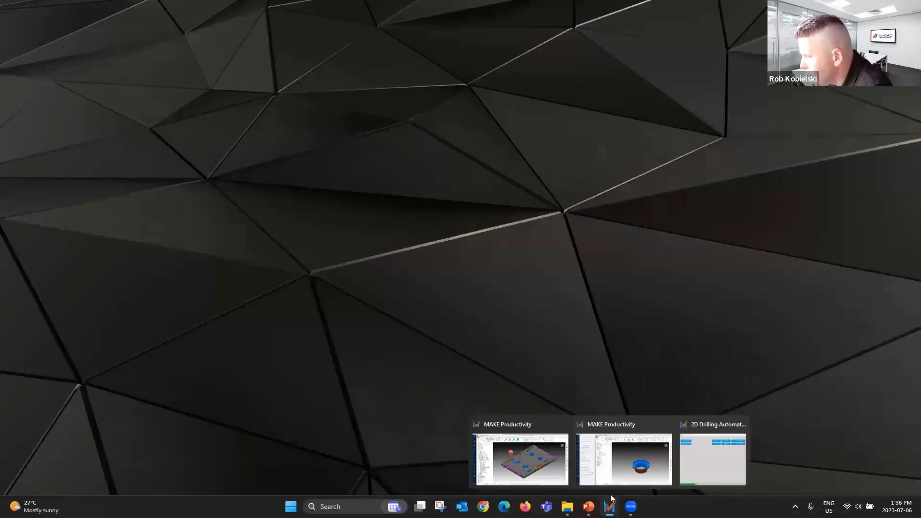
click(617, 463)
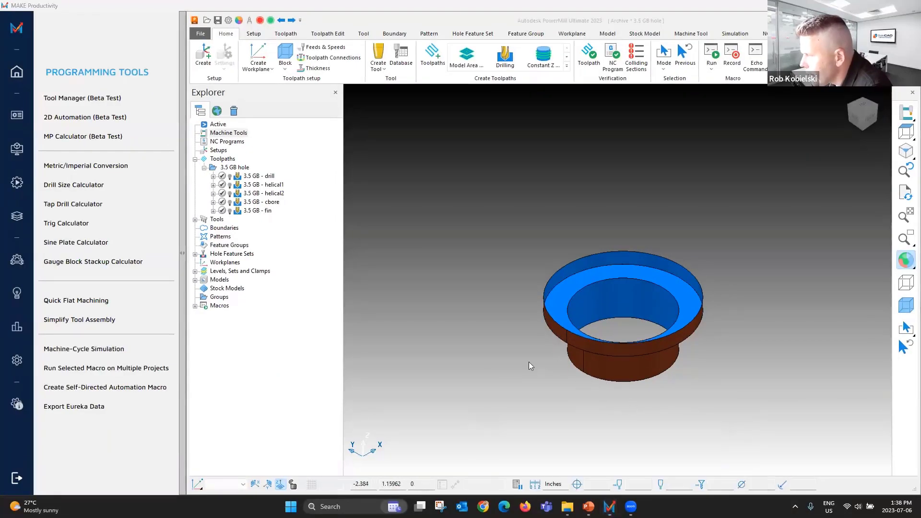
click(503, 355)
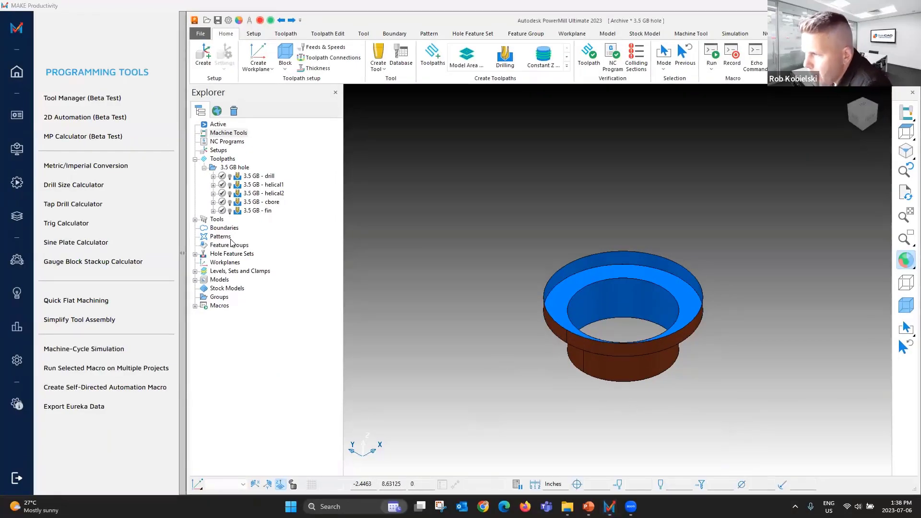
scroll(630, 342, up, 2)
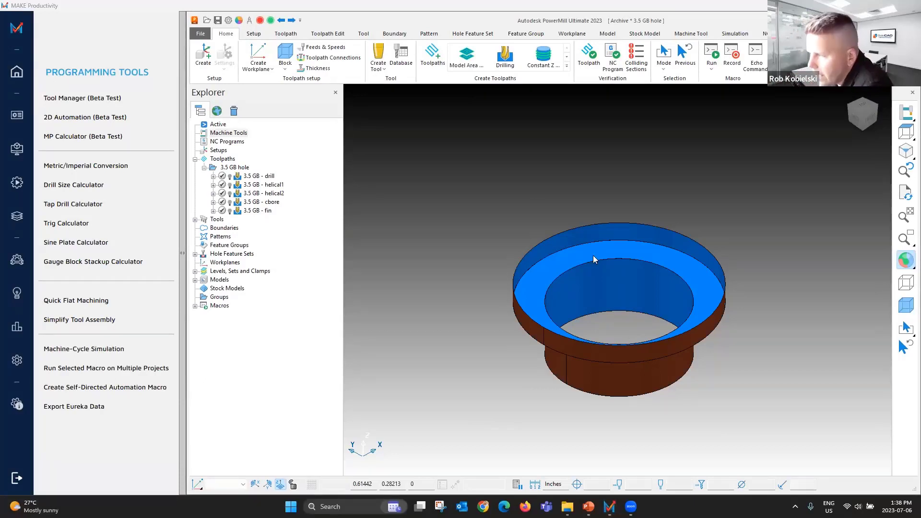
drag(552, 203, 652, 281)
click(544, 209)
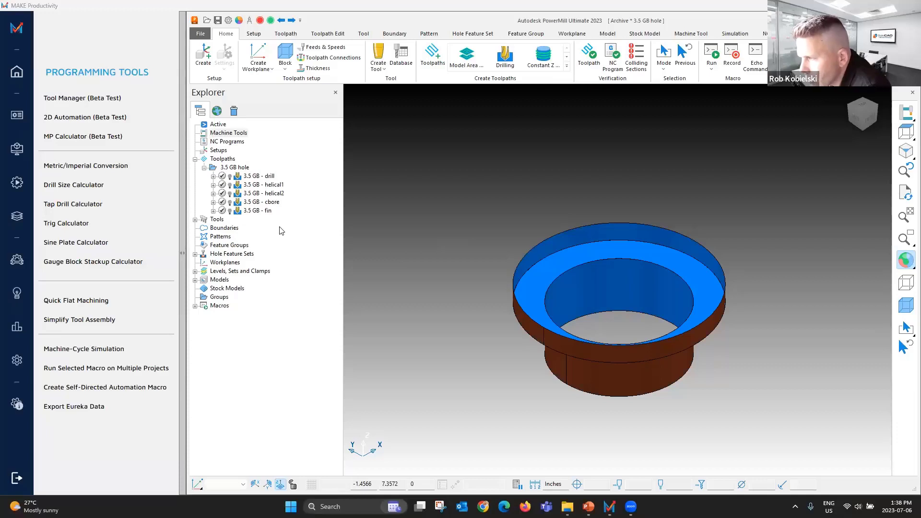
Open 2D Automation and start a new hole definition named "3.5 GB hole"
click(106, 123)
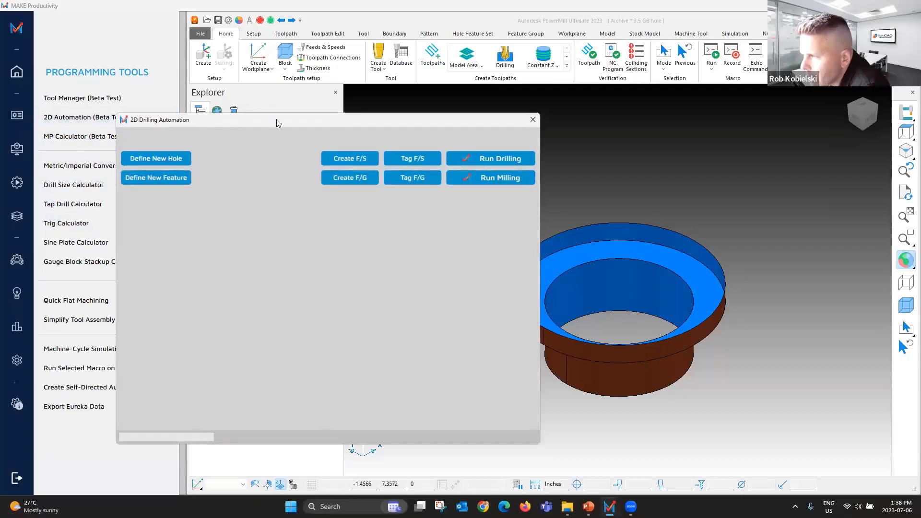
click(173, 161)
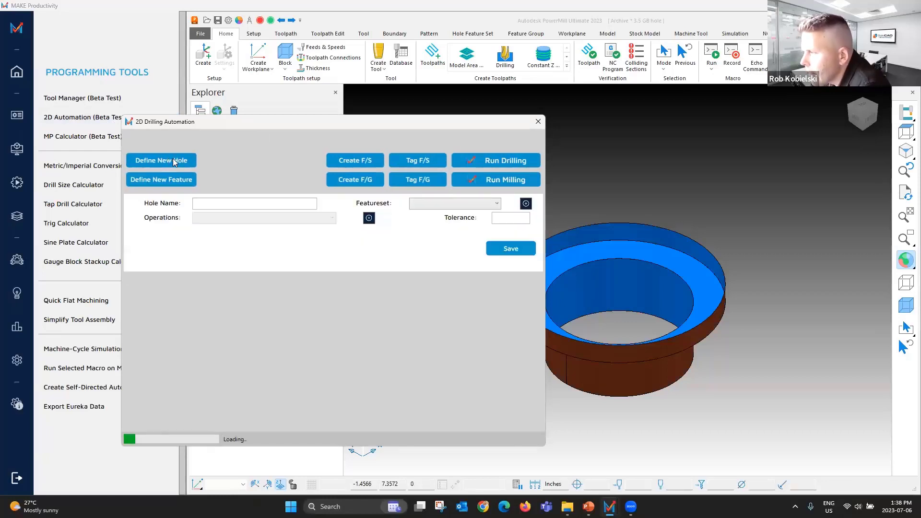
click(248, 202)
text(3.)
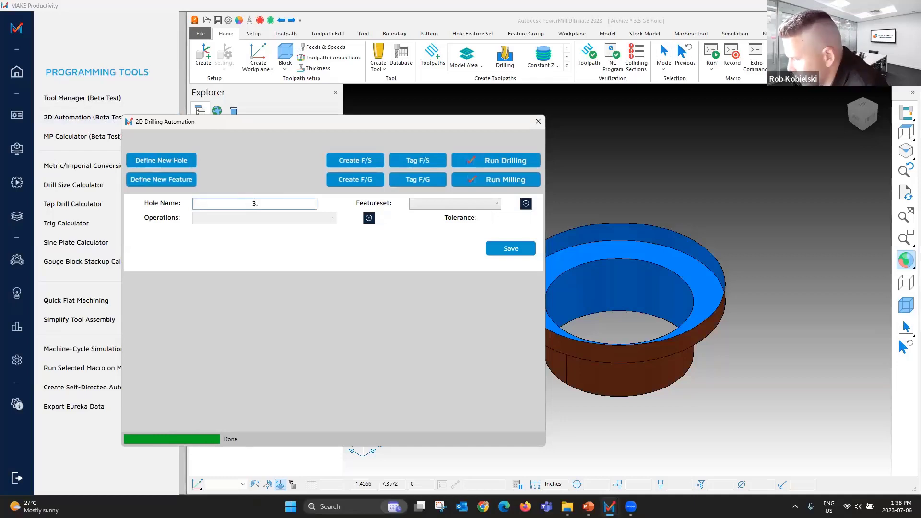
text(5 GB )
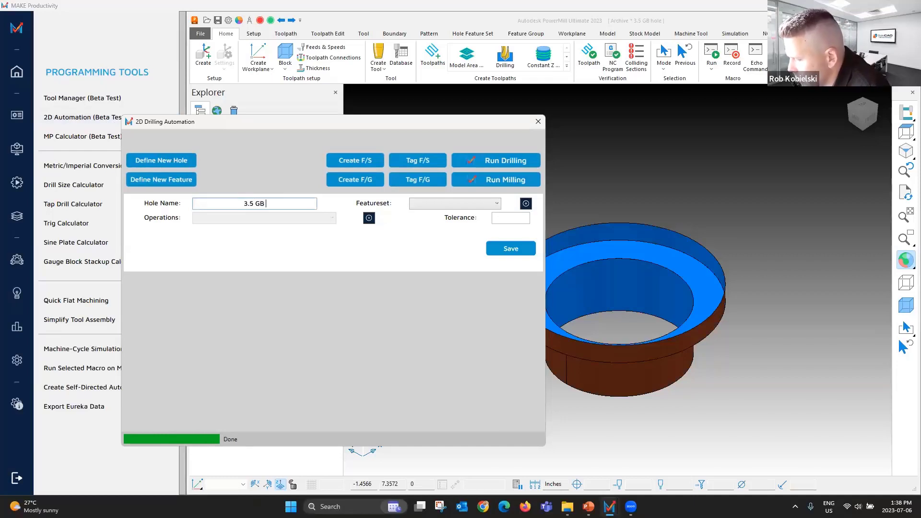
text(hole)
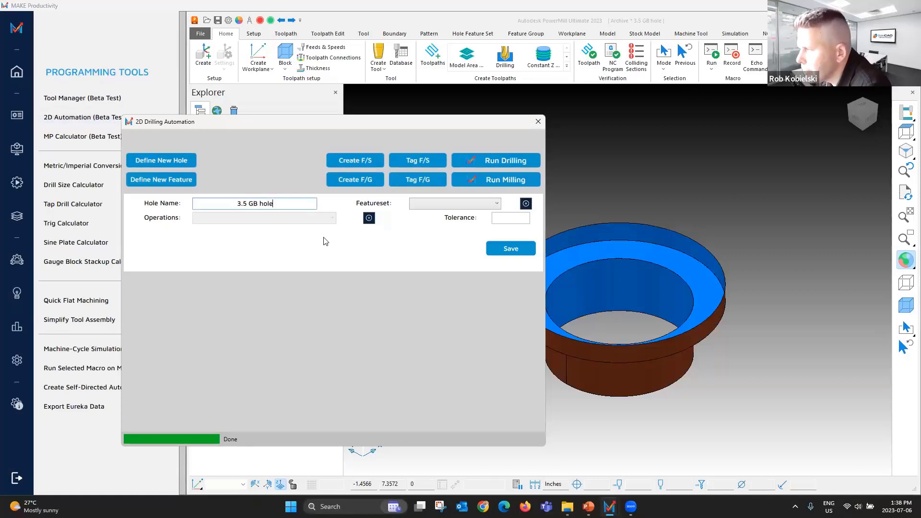
Assign the 3.5 GB hole featureset to the hole definition and set its tolerance to .001
click(455, 204)
click(462, 216)
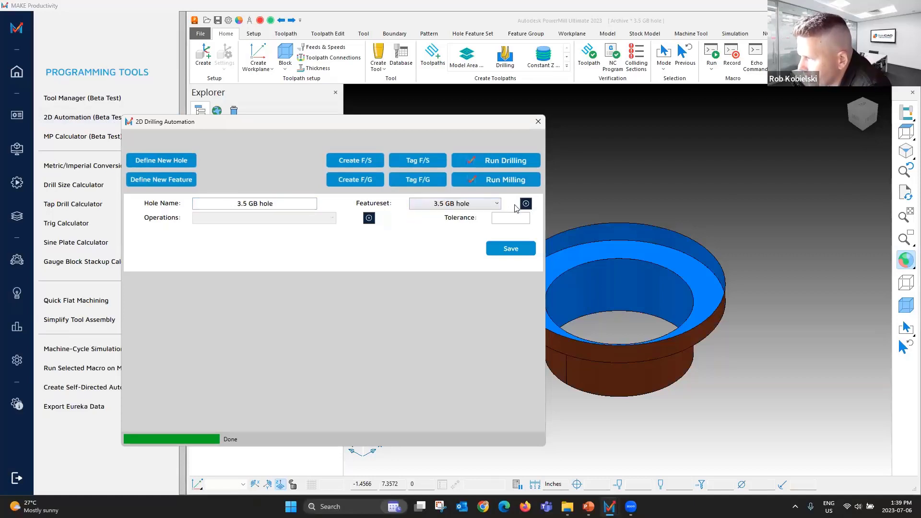
click(507, 220)
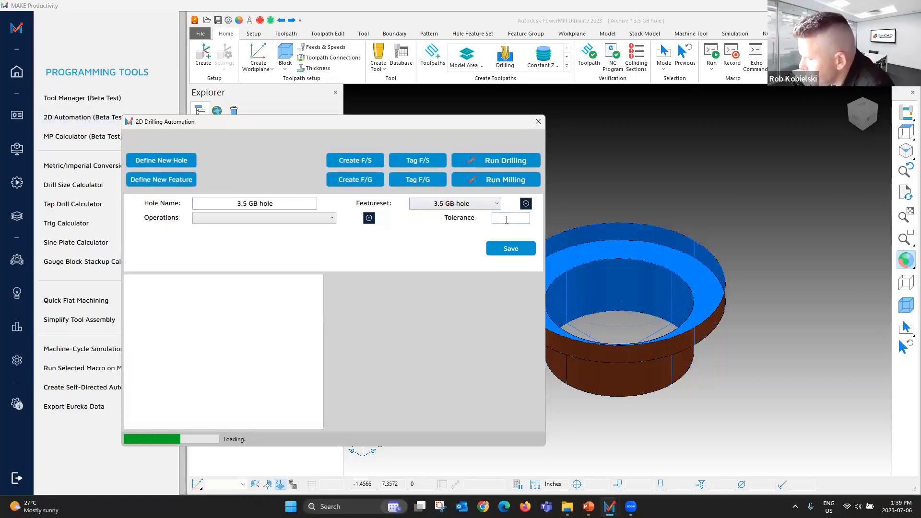
text(.001)
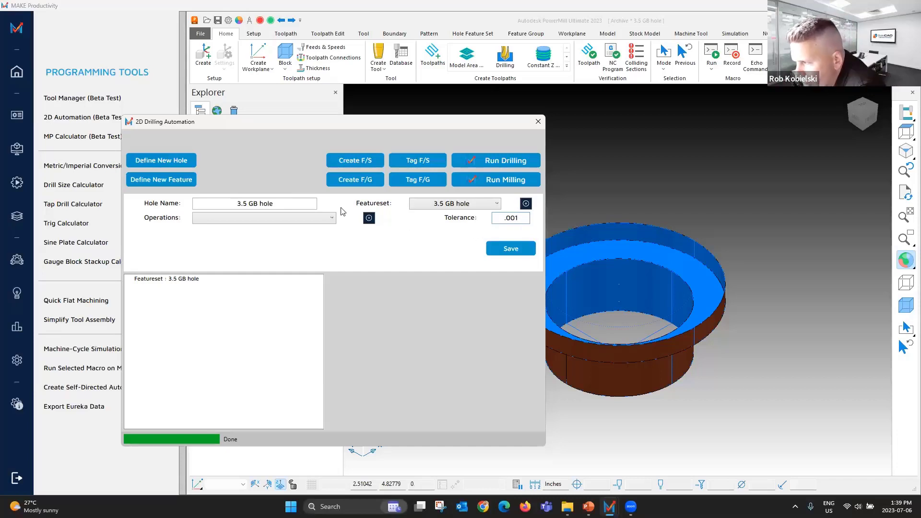
Add the operations 3.5 GB - drill, 3.5 GB - helical1 and 3.5 GB - helical2 to the hole definition in that order
click(290, 218)
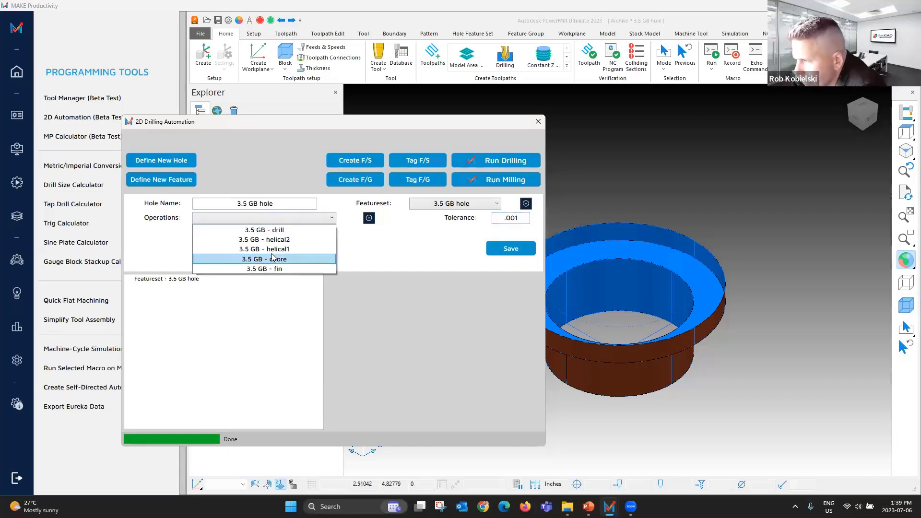
click(290, 230)
click(369, 218)
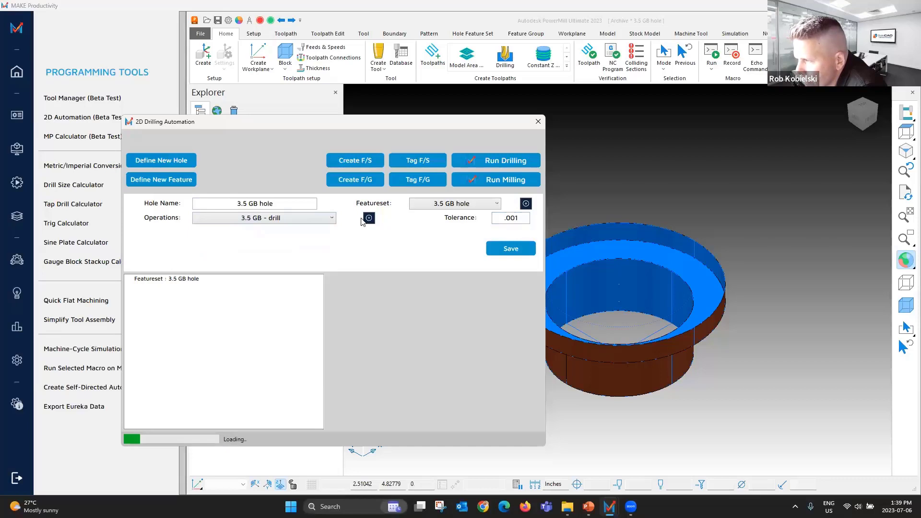
click(330, 219)
click(318, 239)
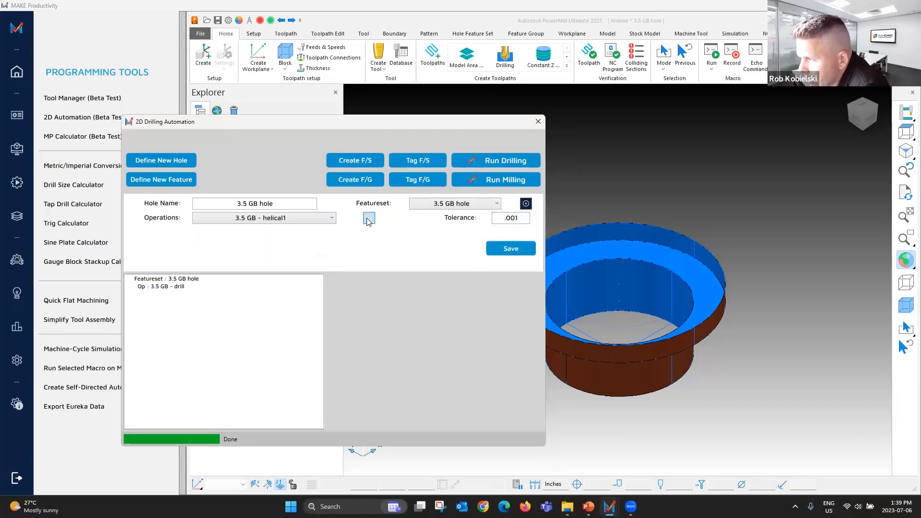
click(368, 218)
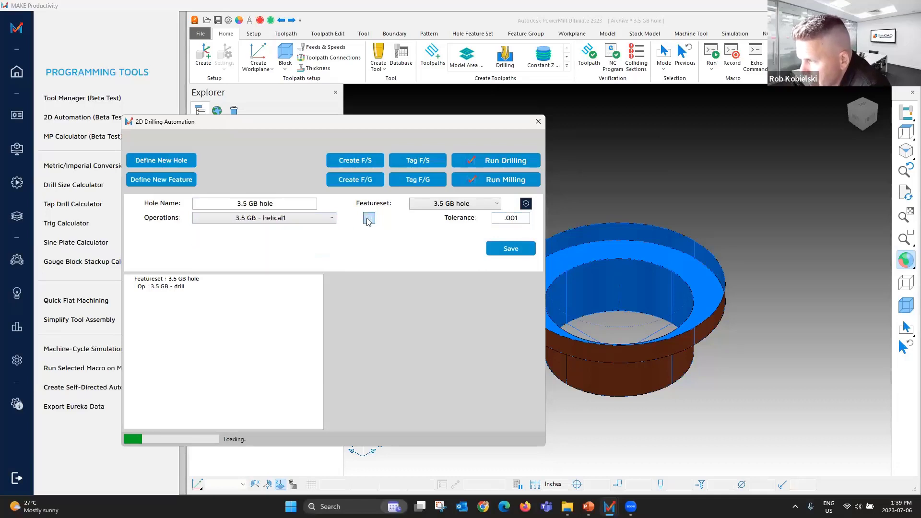
click(307, 223)
click(296, 245)
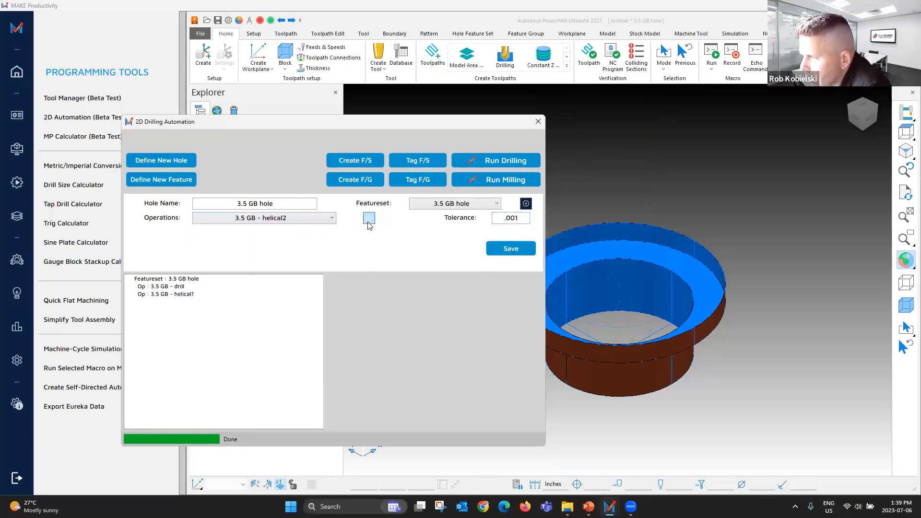
click(369, 224)
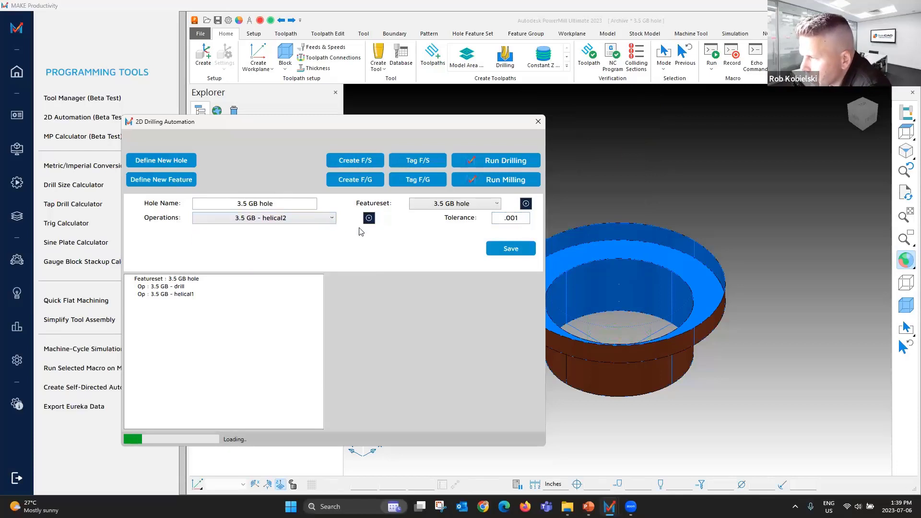
Add the 3.5 GB - cbore and 3.5 GB - fin operations and save the hole definition
click(333, 222)
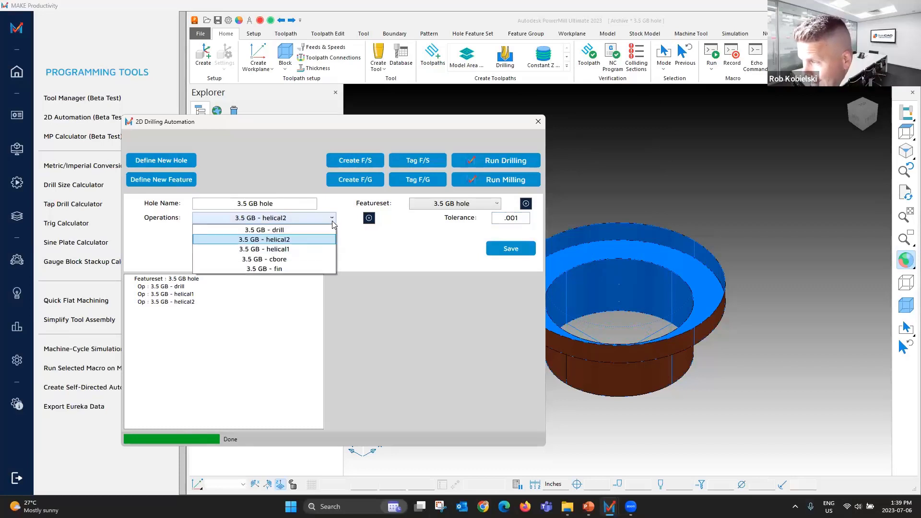
click(317, 260)
click(369, 218)
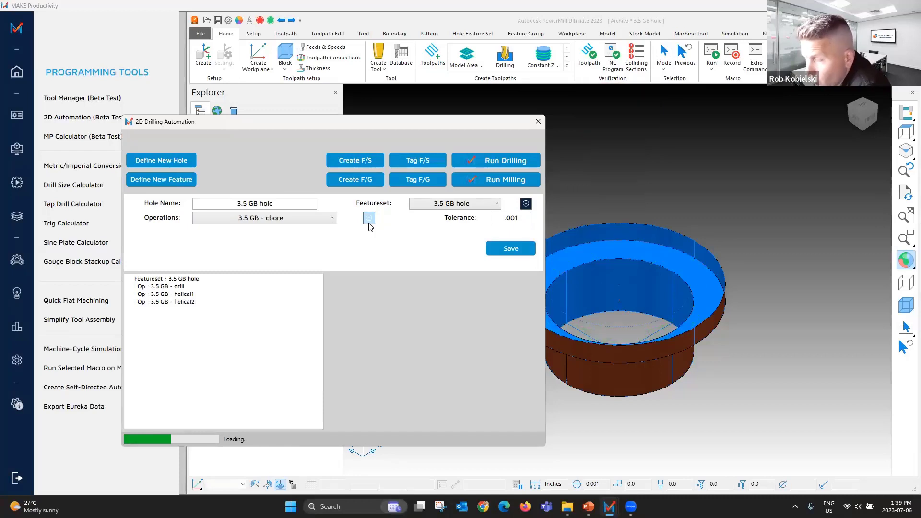
click(315, 222)
click(293, 271)
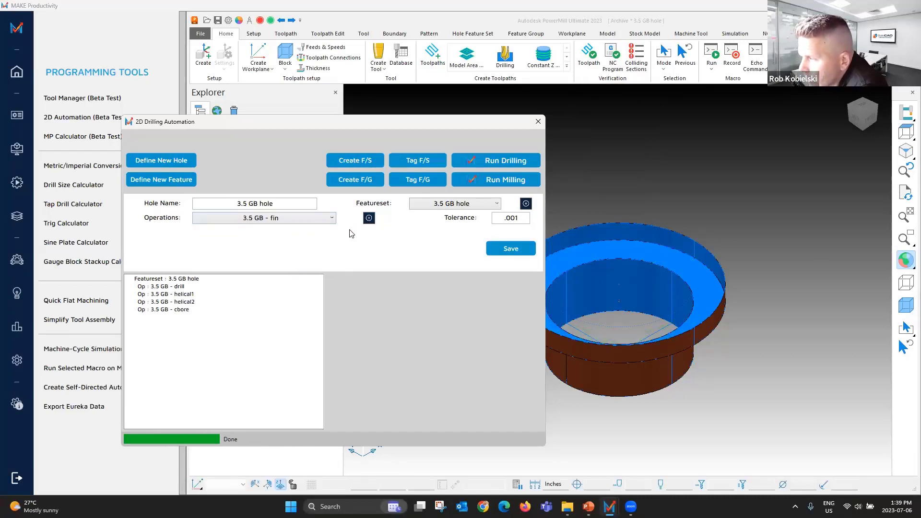
click(368, 218)
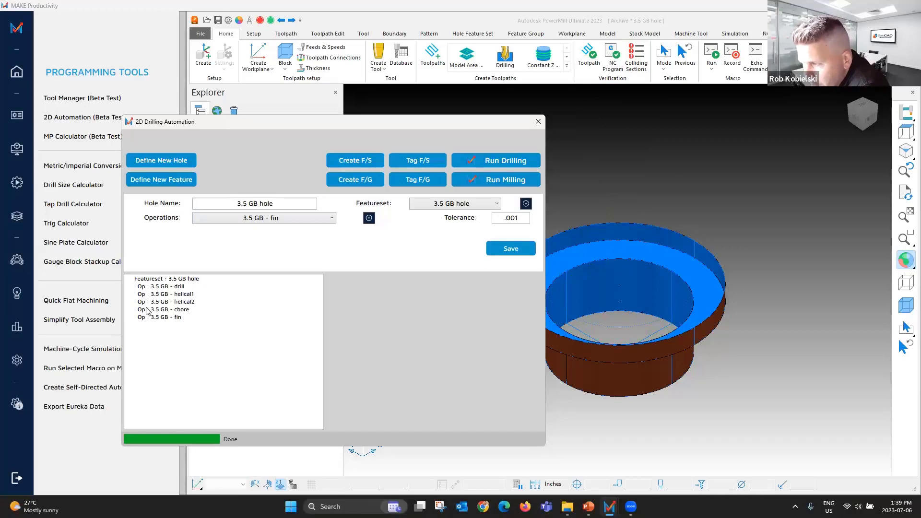
click(507, 253)
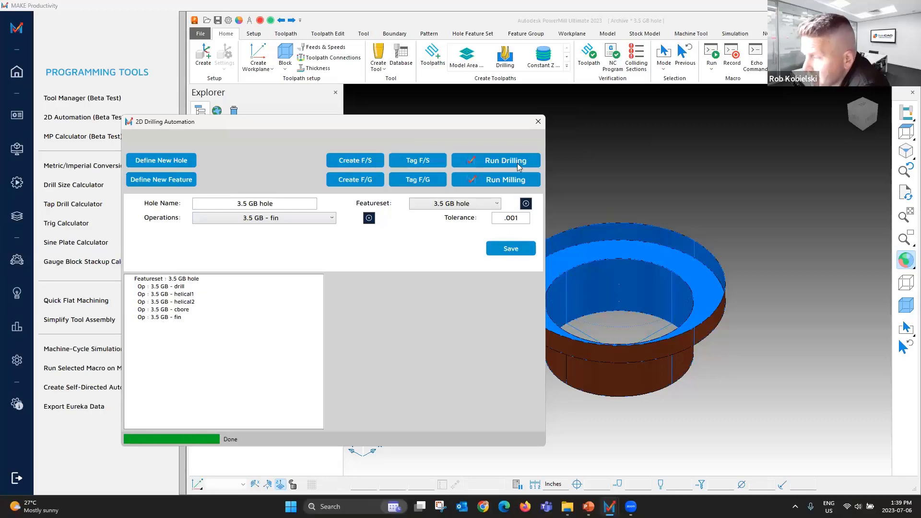
click(538, 122)
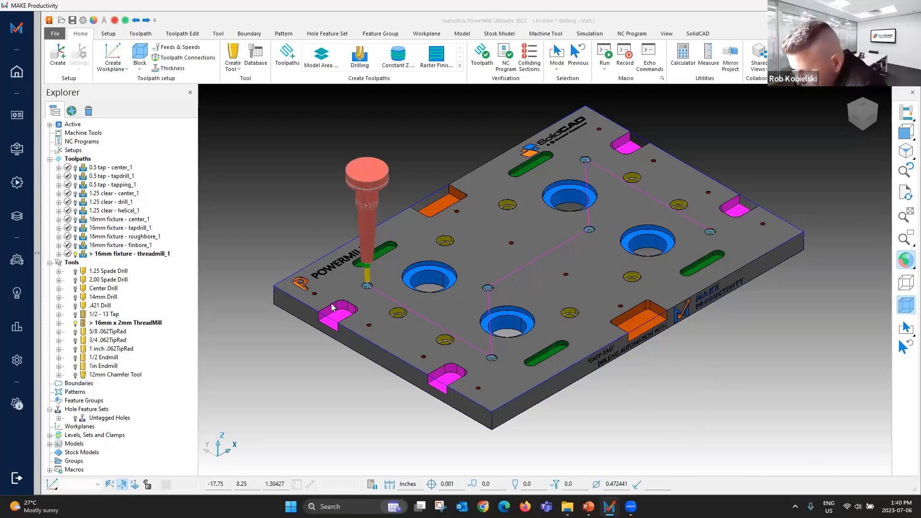
Tag the untagged hole feature set through 2D Automation, using 3x as the hole tag preference
click(22, 262)
click(72, 119)
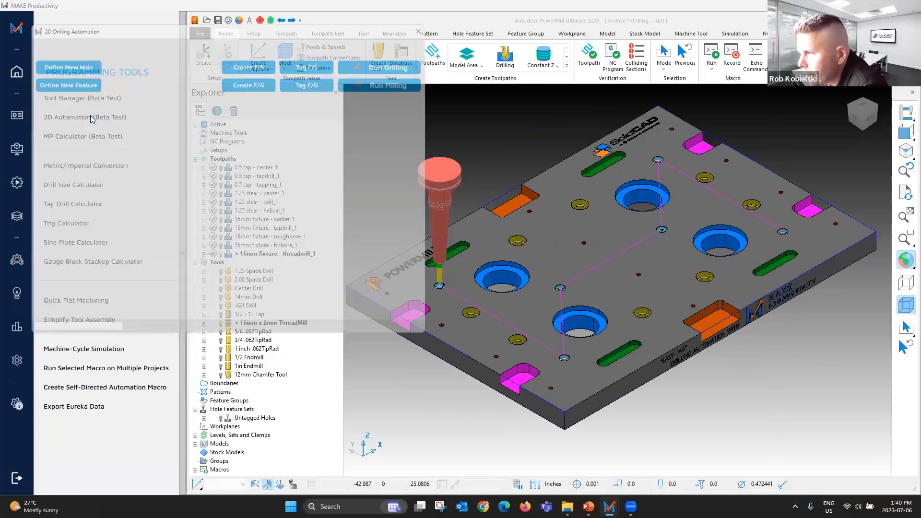
drag(250, 24, 383, 120)
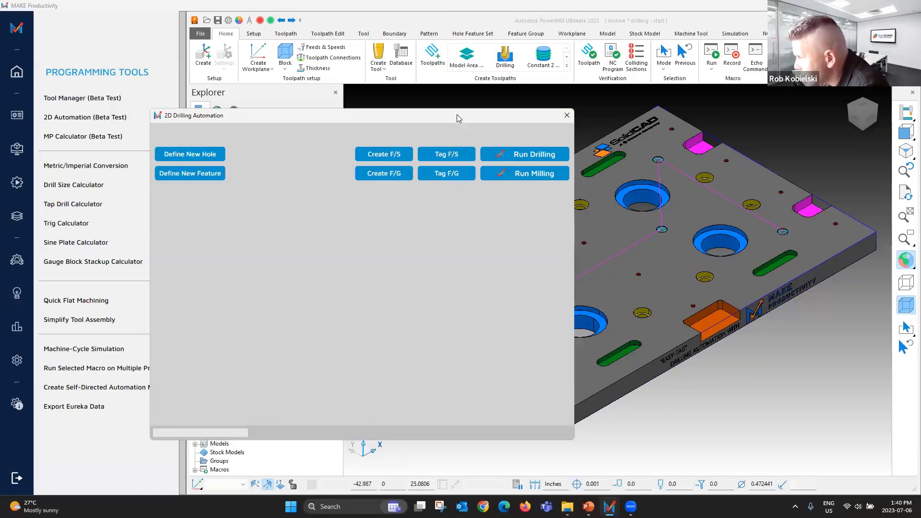
click(17, 186)
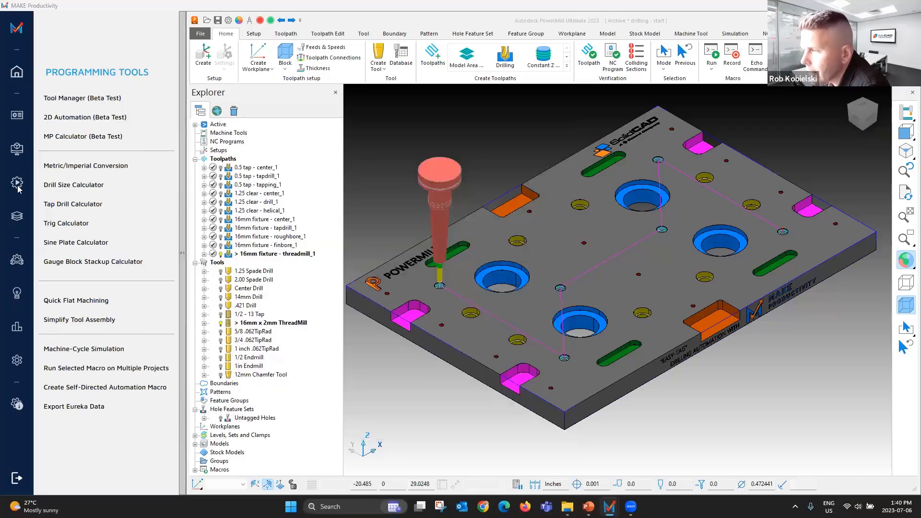
click(186, 188)
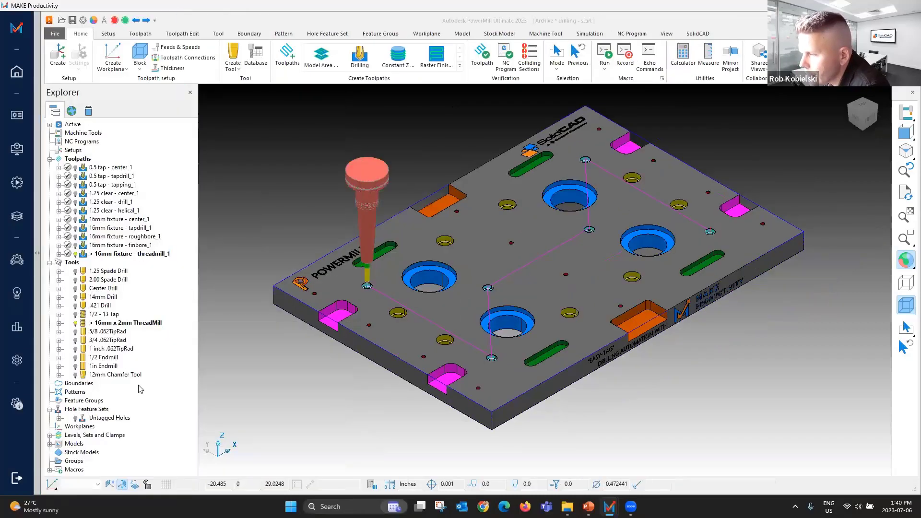
click(92, 419)
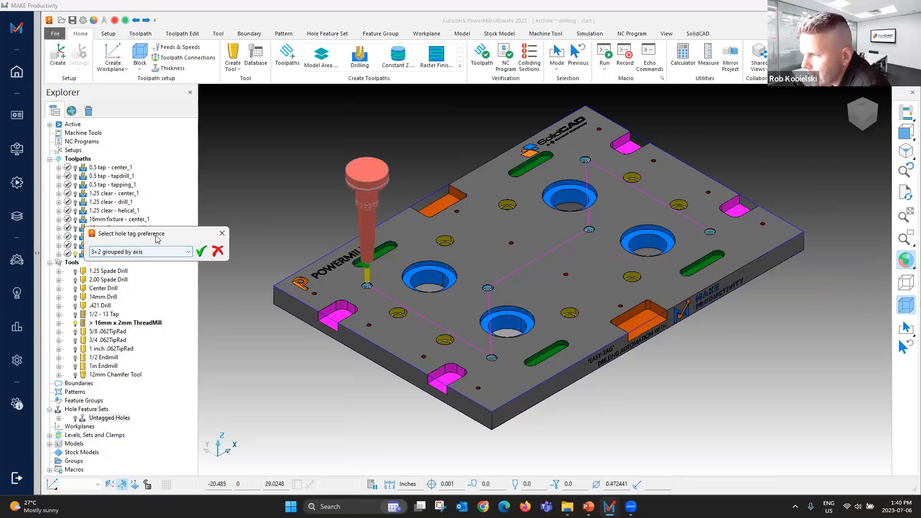
click(218, 202)
click(202, 225)
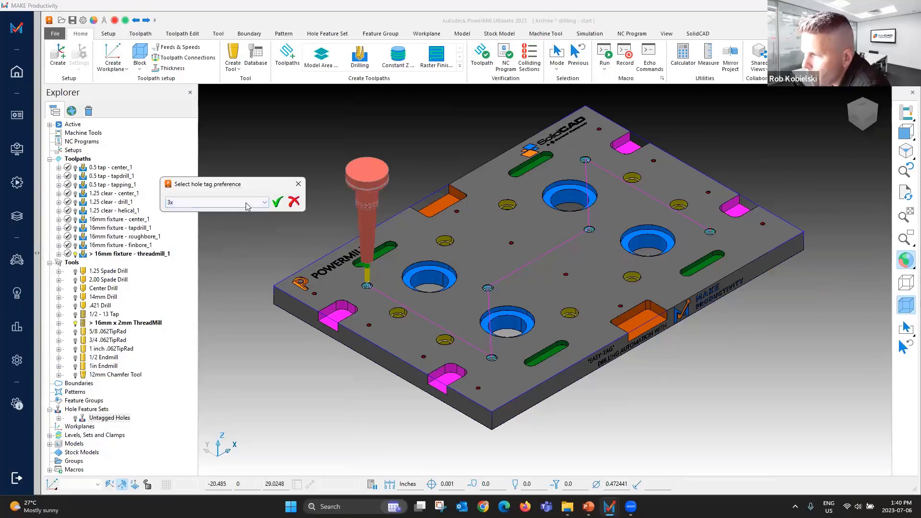
click(278, 202)
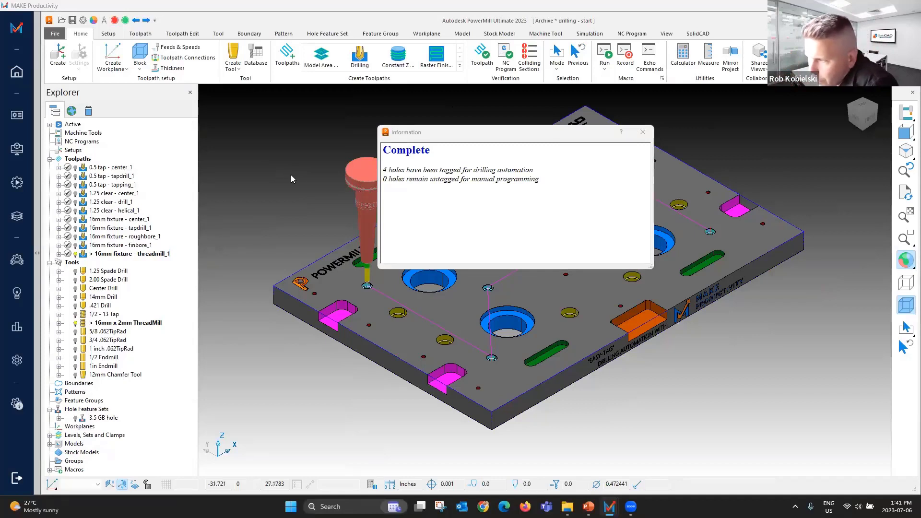
click(643, 131)
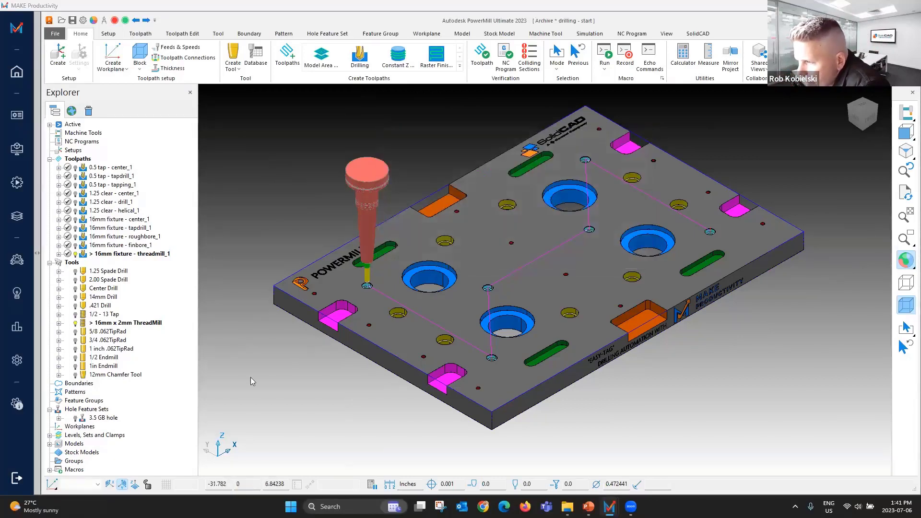
Generate the drilling toolpaths for the 3.5 GB hole feature set and run ViewMill on 3.5 GB - drill_1 through 3.5 GB - fin_1
click(103, 418)
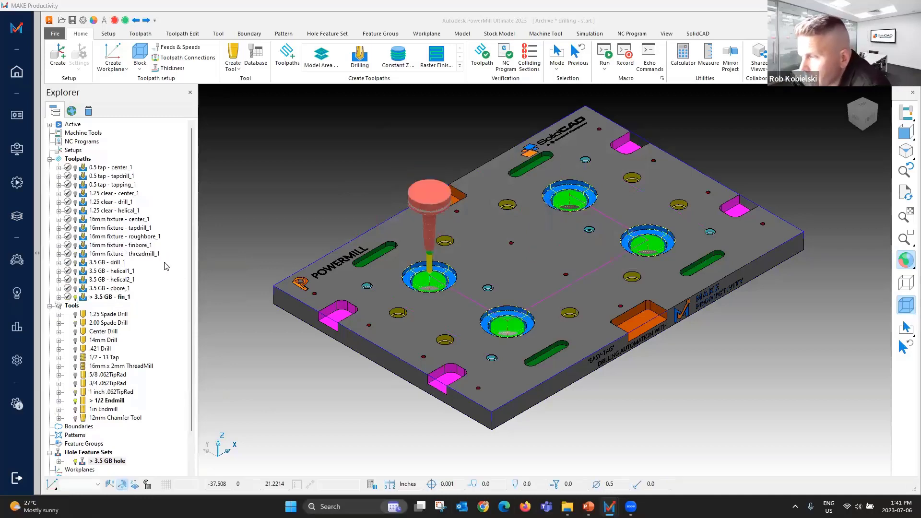
click(110, 262)
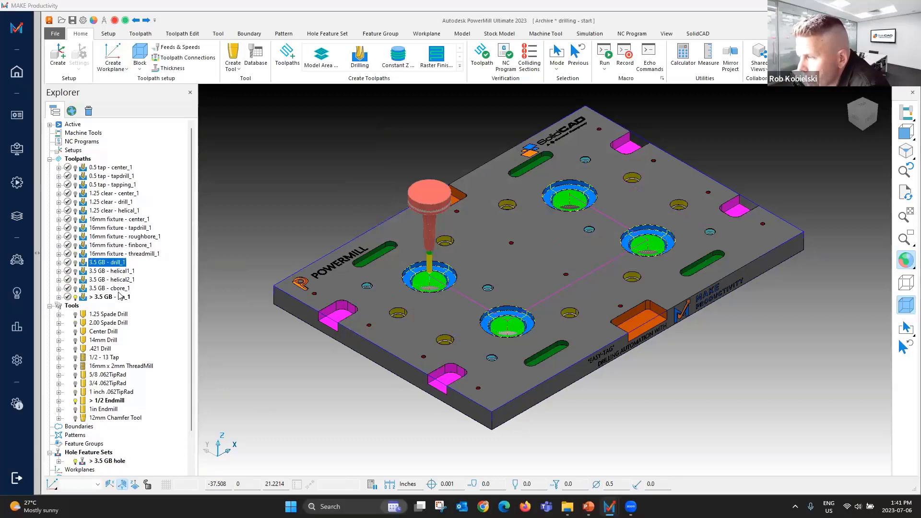
shift+click(119, 296)
right_click(118, 291)
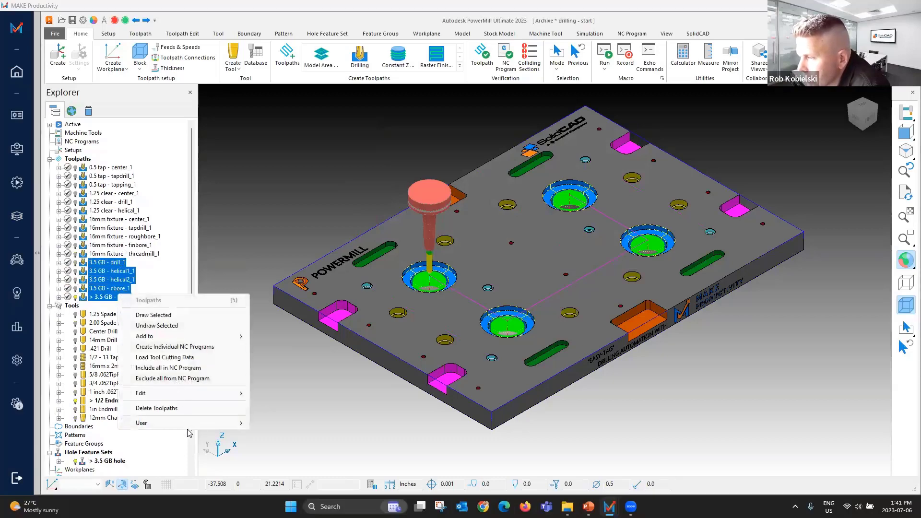
mouse_move(195, 425)
click(299, 372)
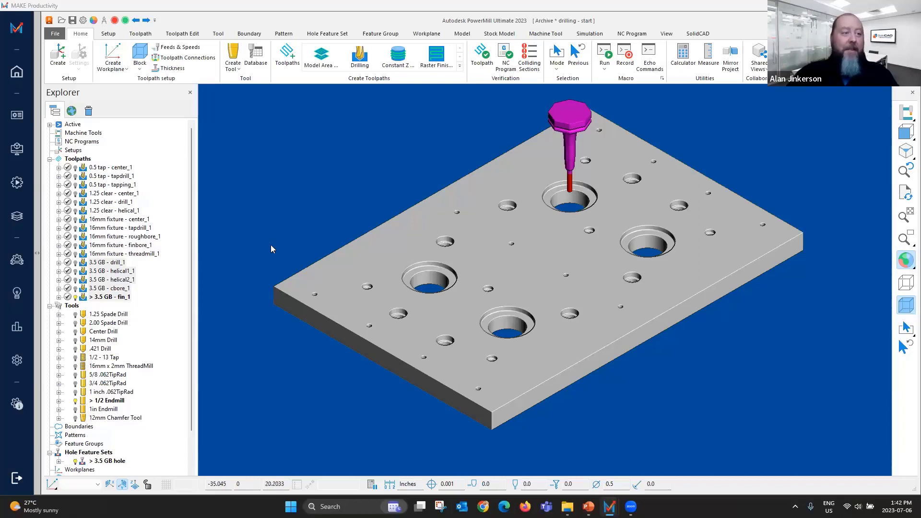
Switch the ViewMill display mode to Rotatable
click(590, 35)
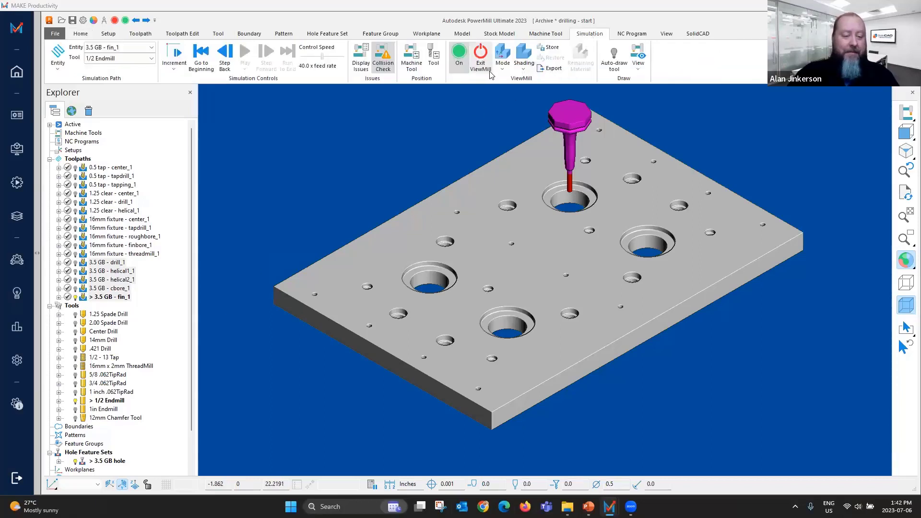
click(503, 60)
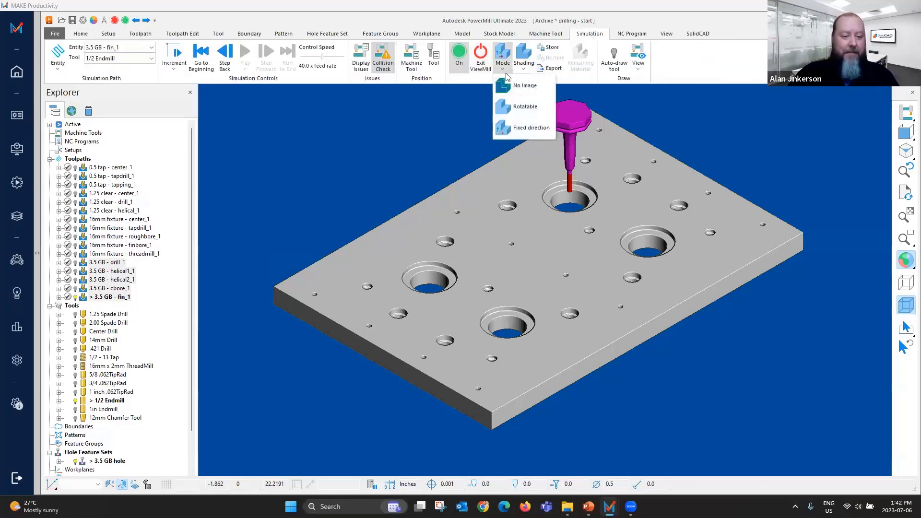
click(519, 106)
click(85, 36)
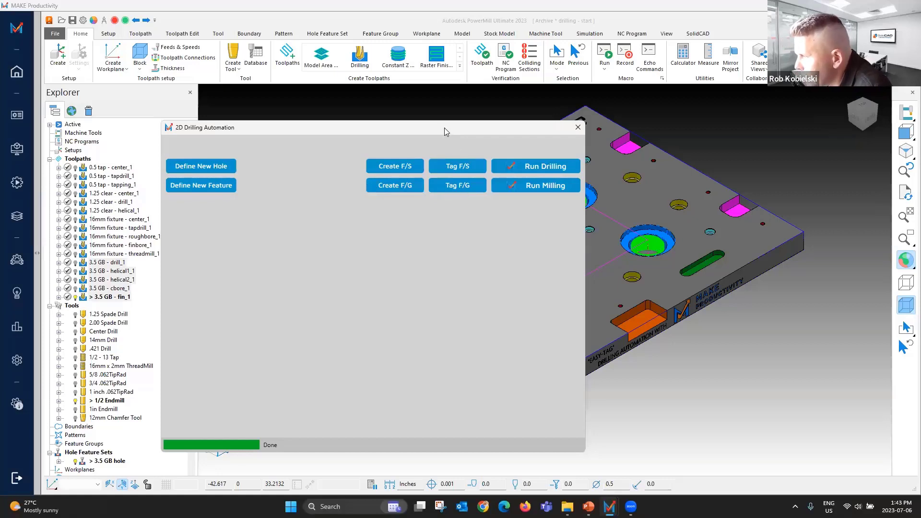
Create untagged feature groups with 2D Drilling Automation from all surfaces of the plate model
drag(438, 129, 0, 129)
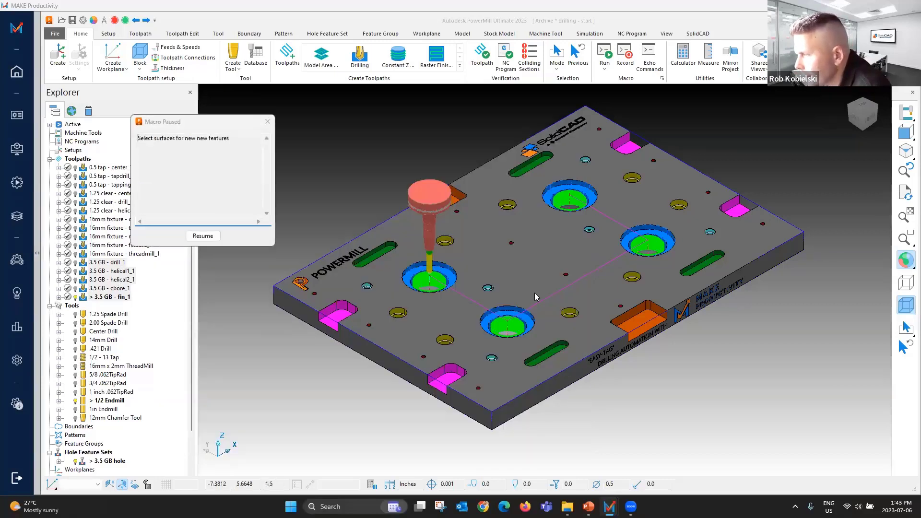
scroll(476, 267, down, 2)
scroll(475, 267, down, 2)
drag(339, 161, 741, 415)
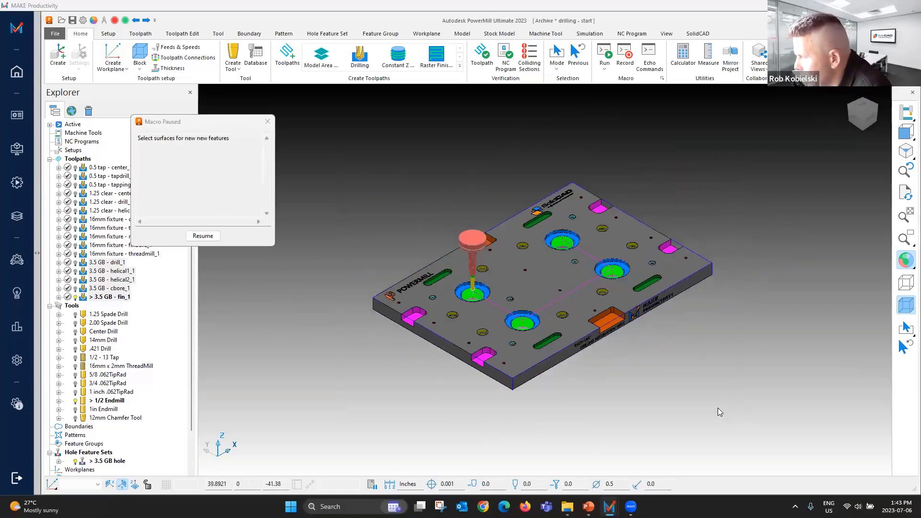
click(203, 236)
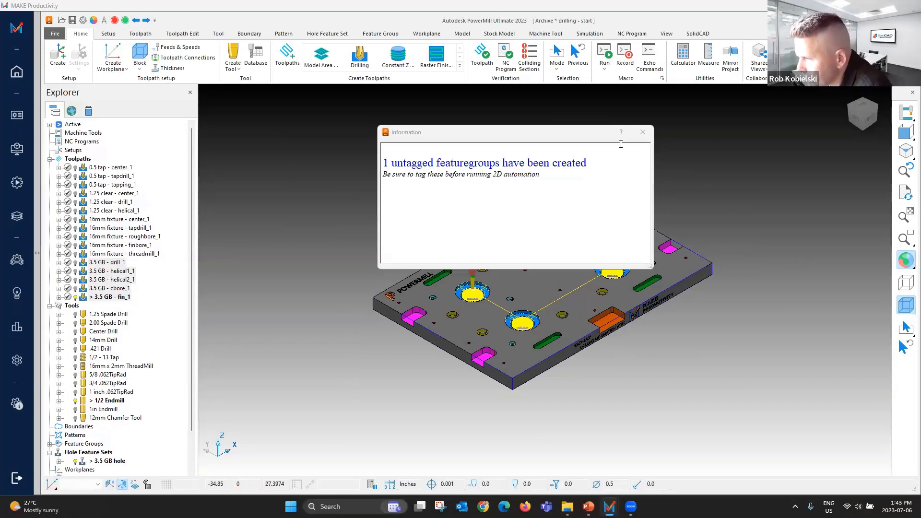
Collapse the tools and hole feature sets, expand the feature groups in the explorer and tag the untagged features
click(49, 306)
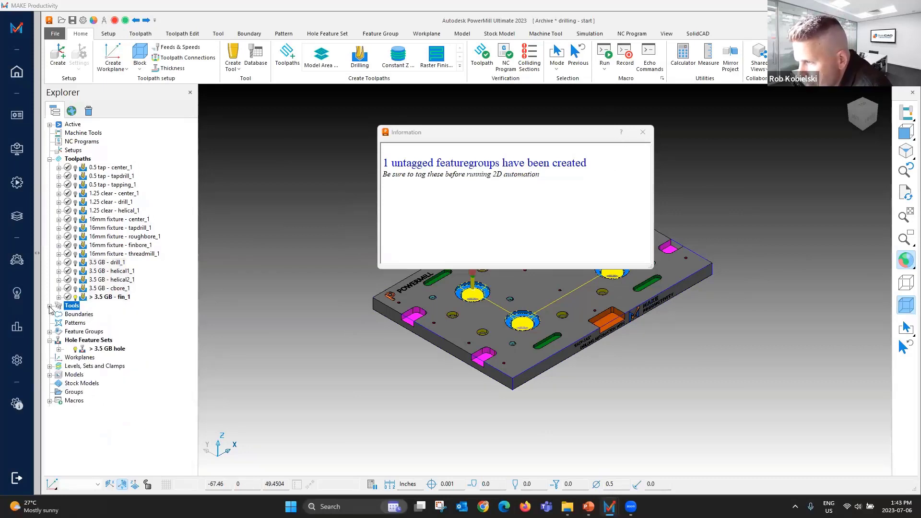
click(50, 340)
click(50, 332)
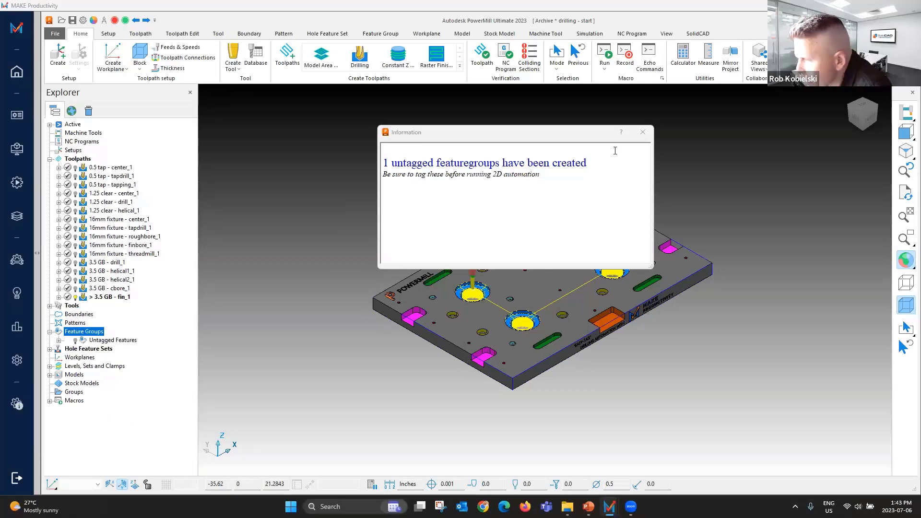
click(643, 131)
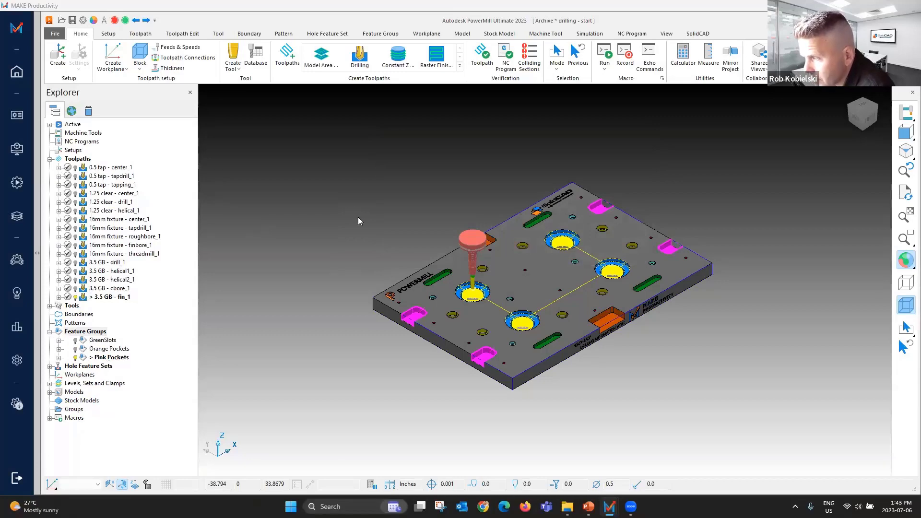
Deactivate the 3.5 GB - fin_1 toolpath so only the feature group is drawn on the plate
scroll(561, 295, up, 3)
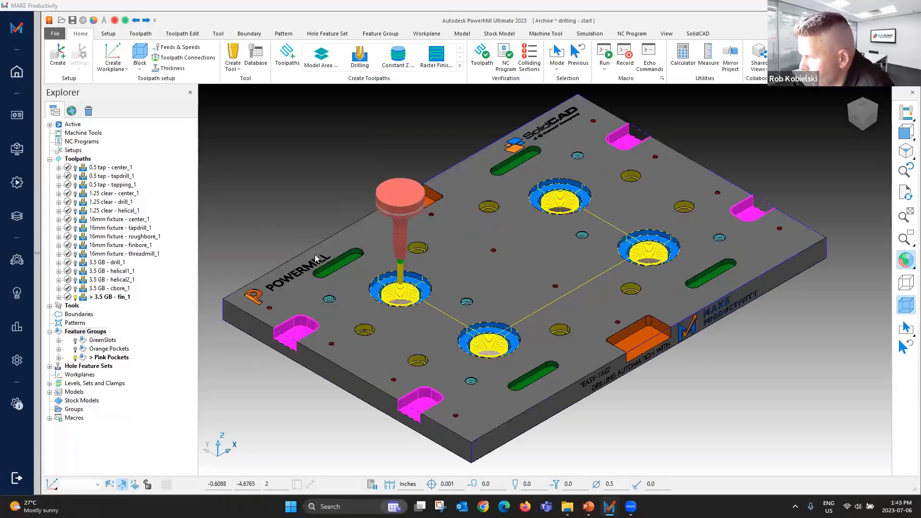
click(274, 214)
double_click(84, 298)
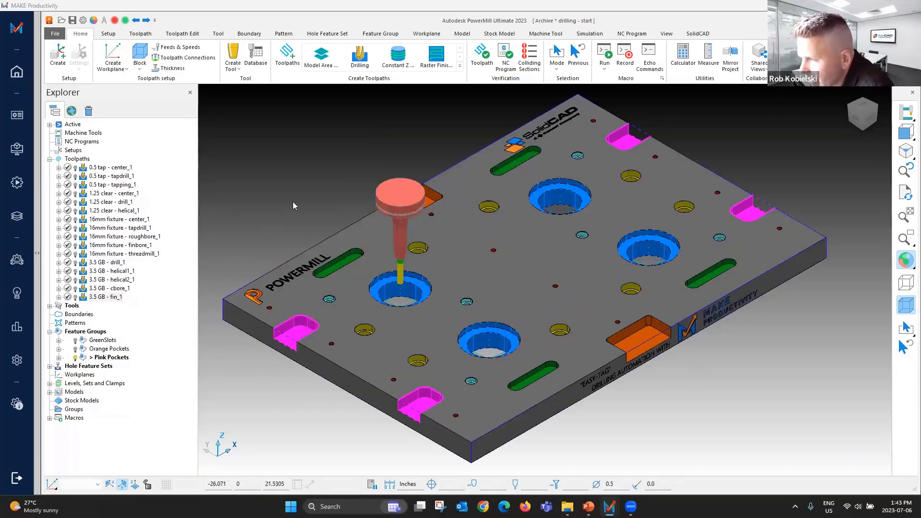
Generate the milling toolpaths for the GreenSlots, Orange Pockets and Pink Pockets feature groups
click(109, 341)
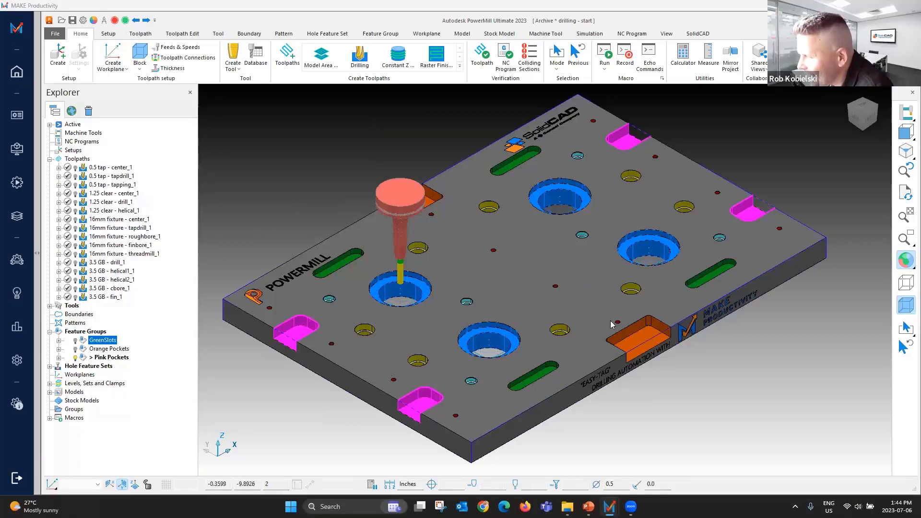
scroll(613, 325, down, 2)
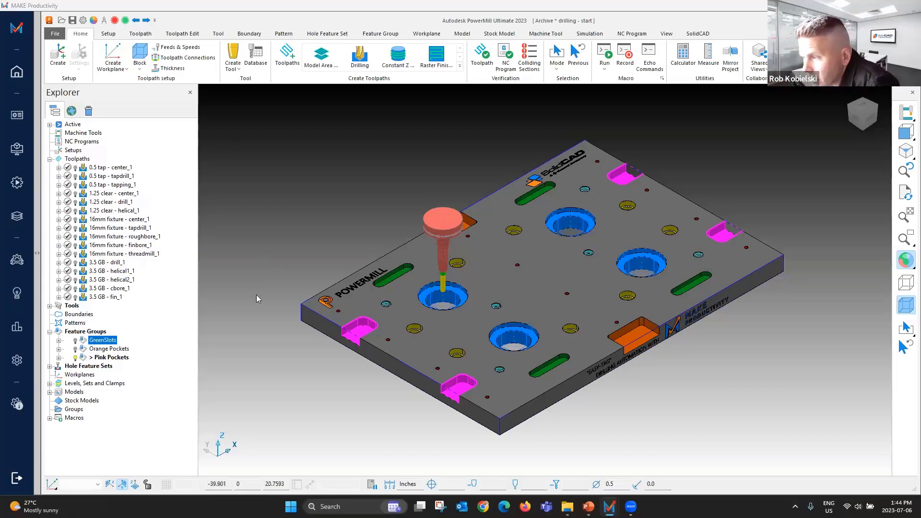
click(314, 216)
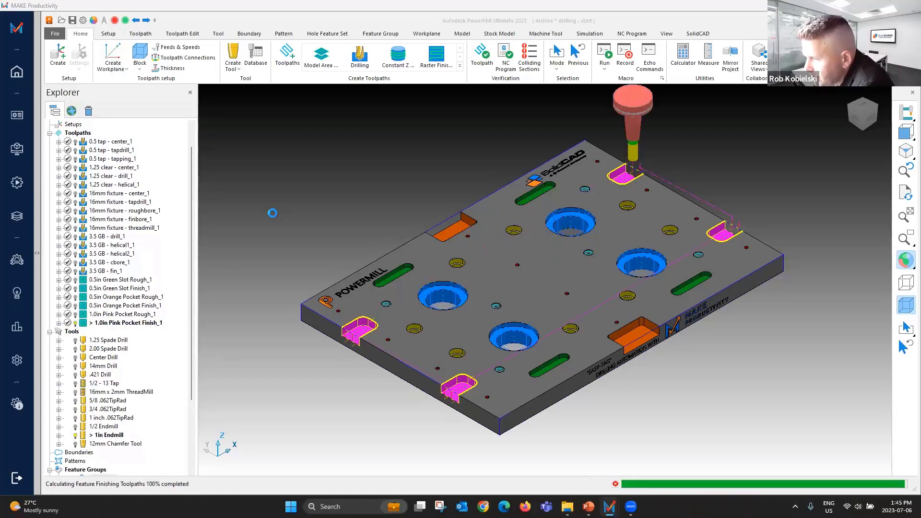
Run ViewMill on the six milling toolpaths from 0.5in Green Slot Rough_1 to 1.0in Pink Pocket Finish_1
click(131, 281)
shift+click(138, 324)
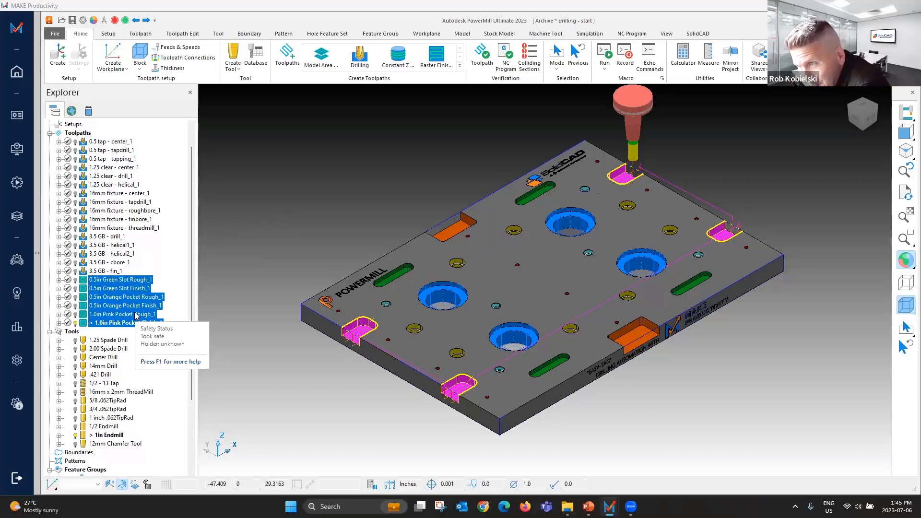
right_click(142, 310)
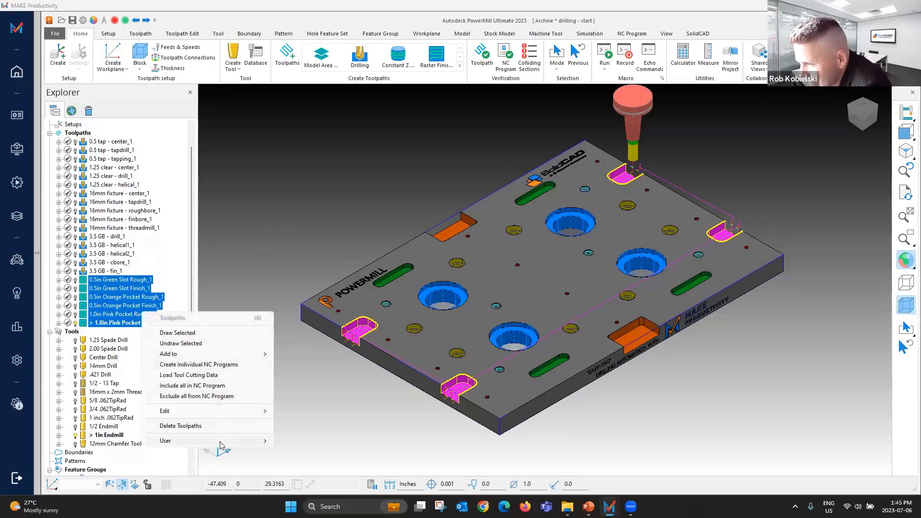
mouse_move(222, 446)
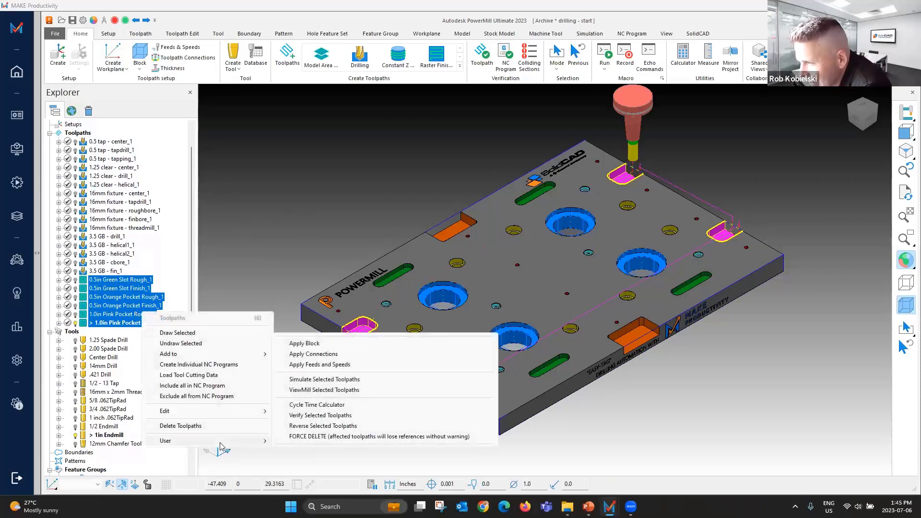
click(324, 390)
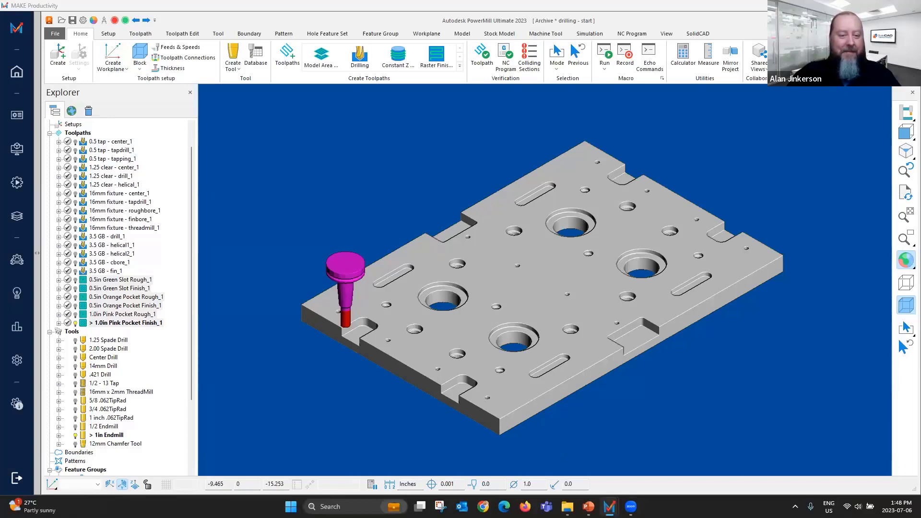
Switch to the PowerPoint presentation and start the slide show from the current slide
click(589, 506)
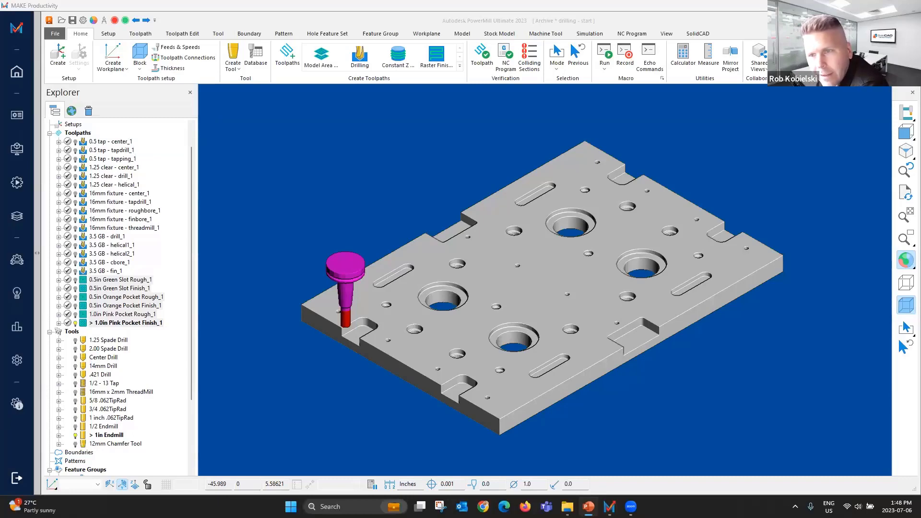
key(shift+F5)
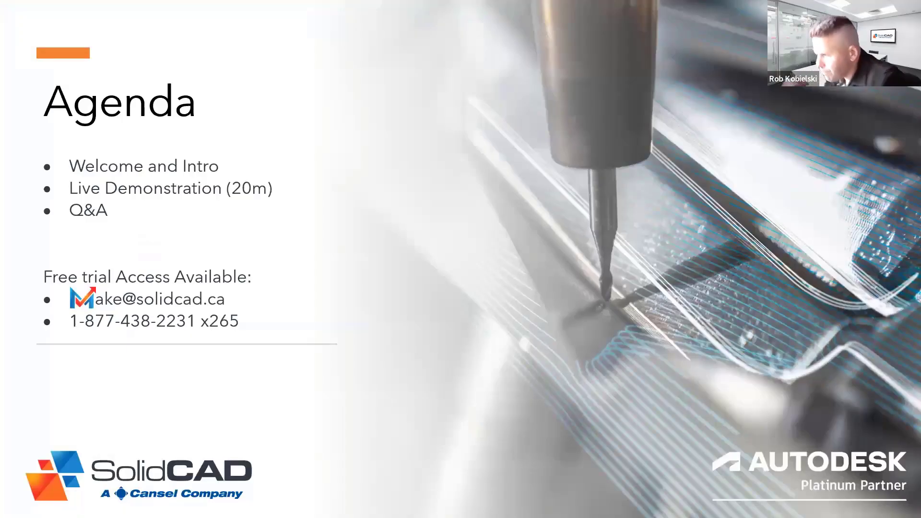